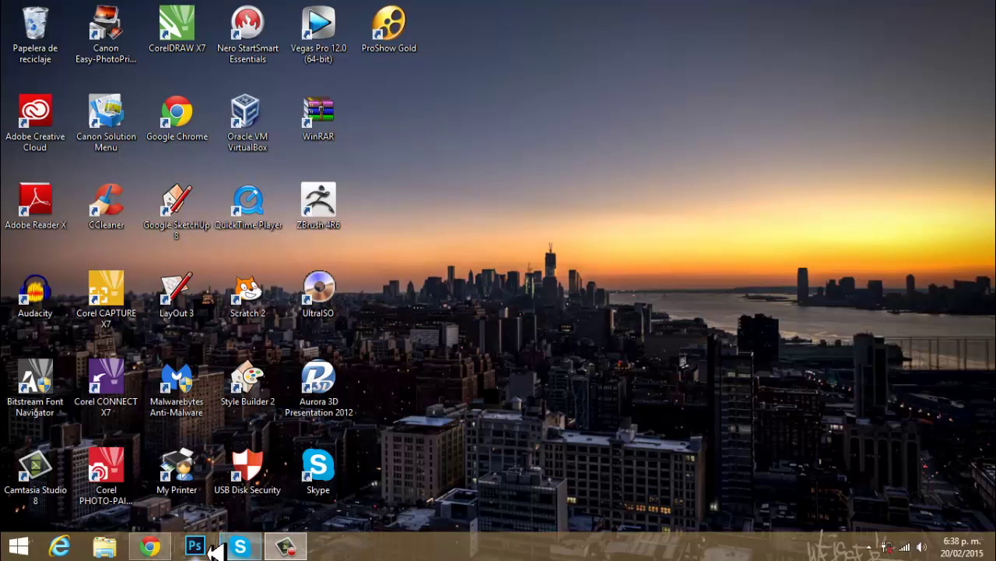
Open the Proyecto Contable 2014 Access database from D:\documentos 2014\Clientes, in the client's ejercicio crear tablas sector hospitalario folder, and show its object list.
left_click(105, 545)
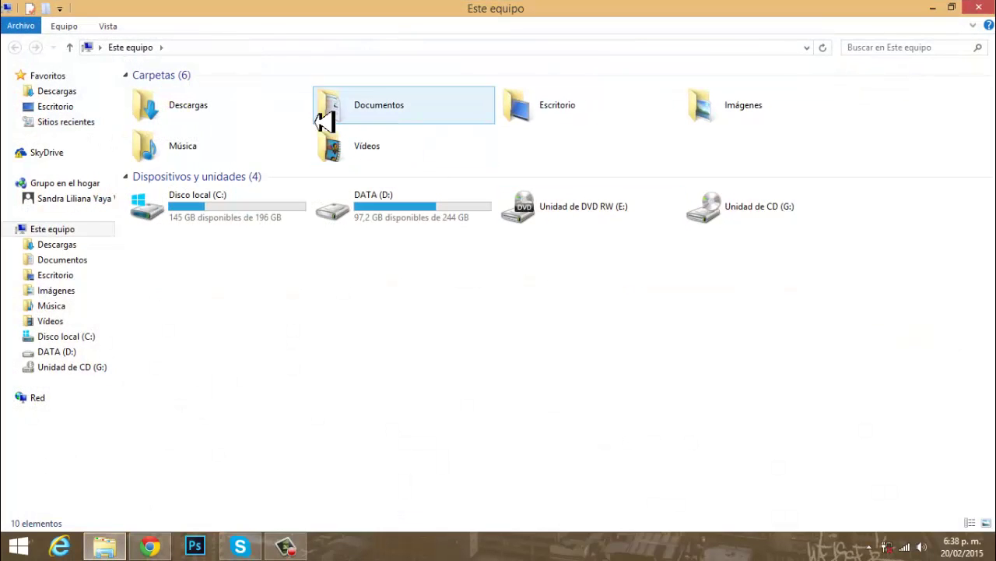
left_click(386, 215)
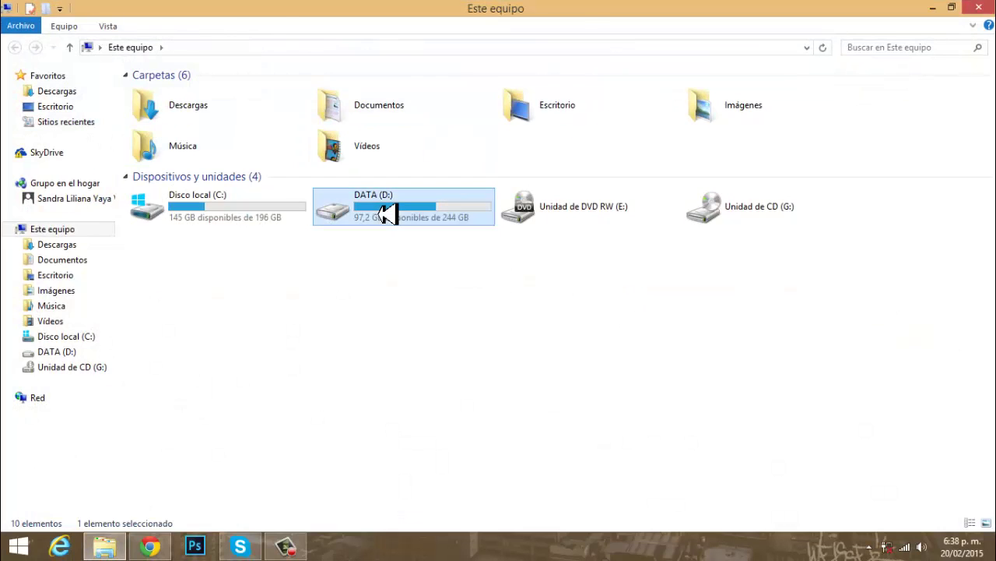
double_click(387, 215)
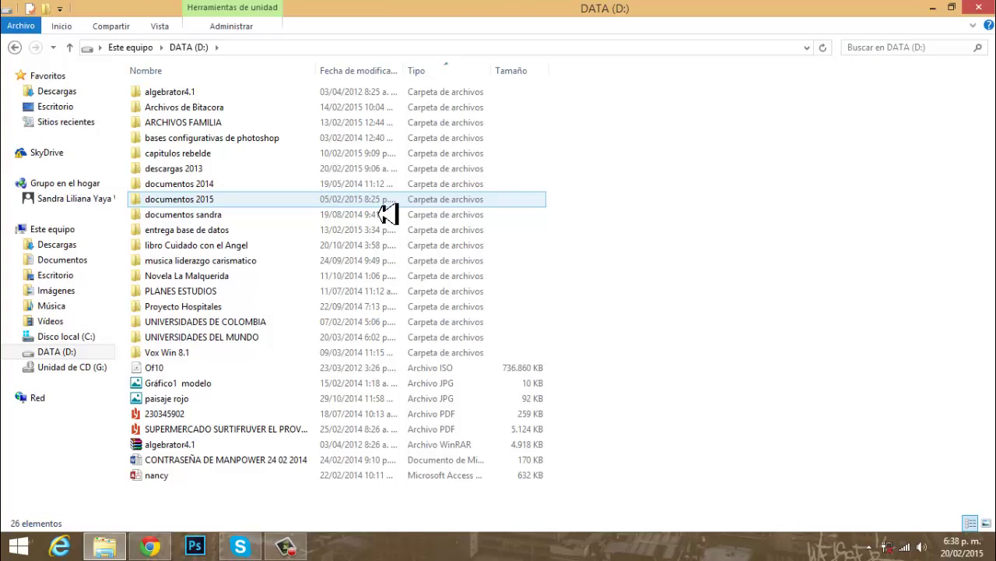
double_click(191, 190)
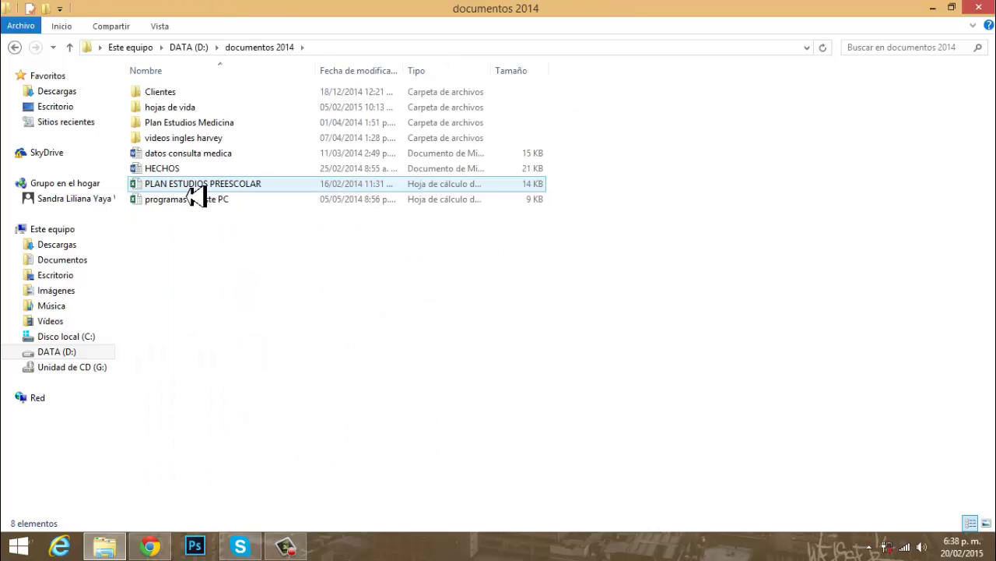
double_click(151, 92)
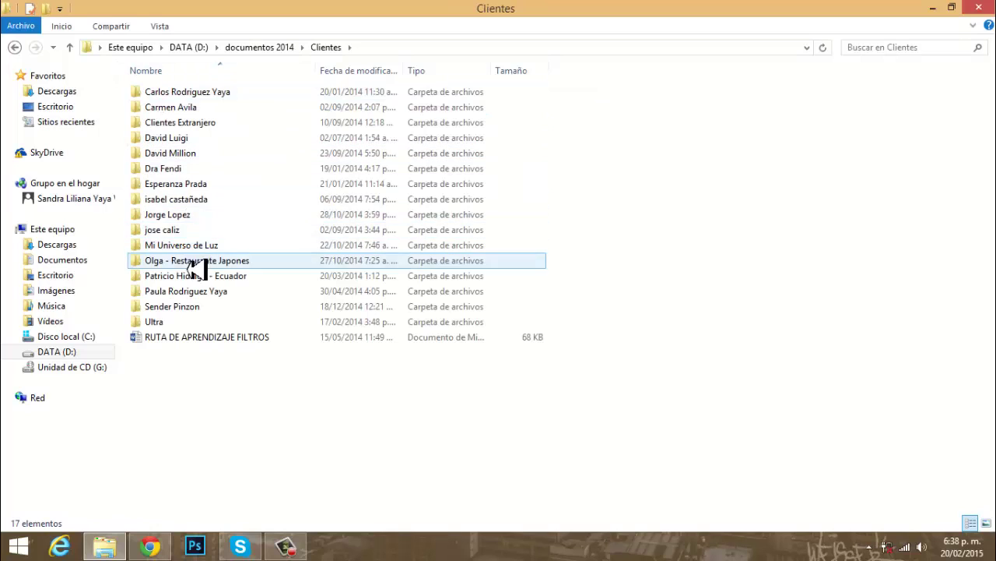
double_click(178, 218)
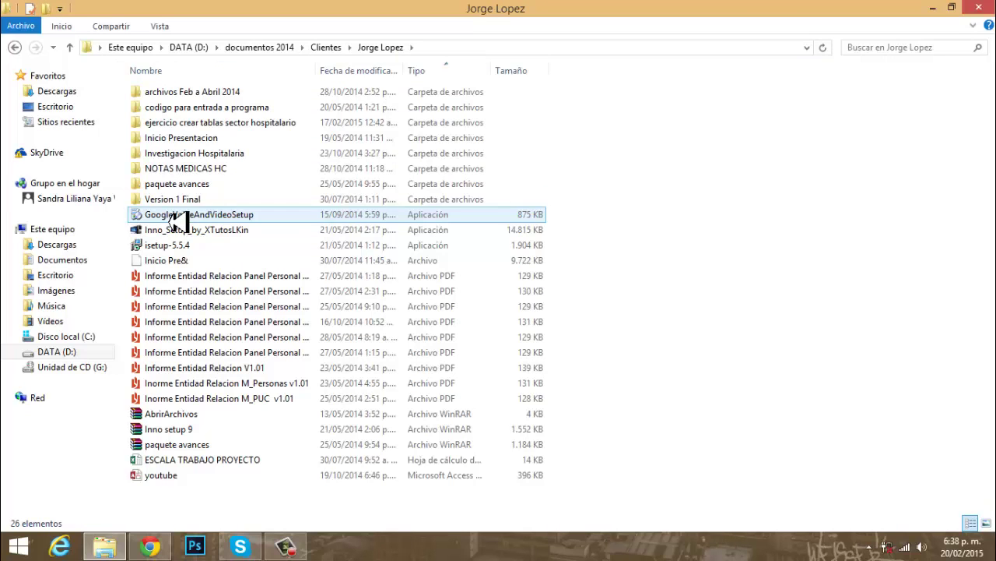
double_click(184, 126)
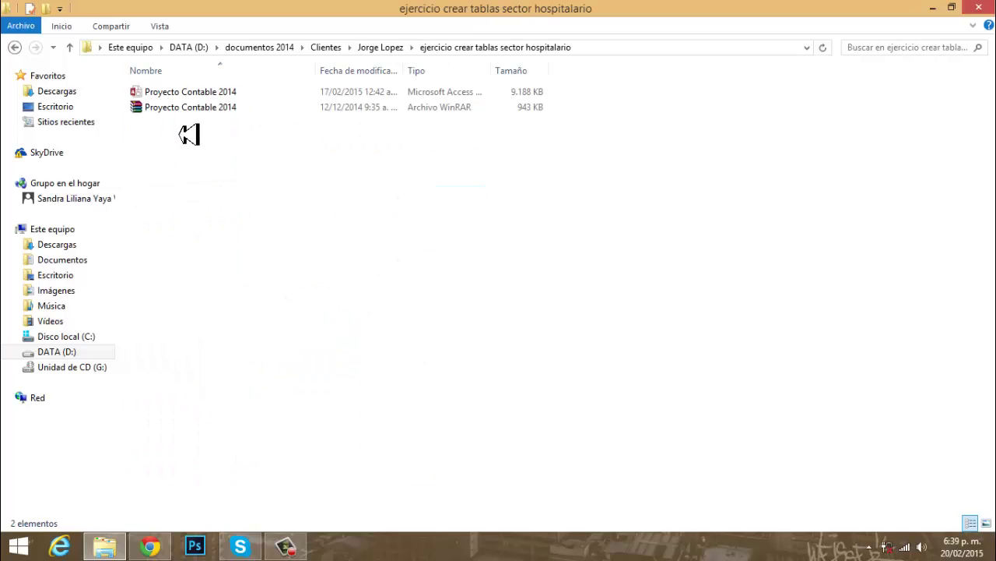
double_click(196, 99)
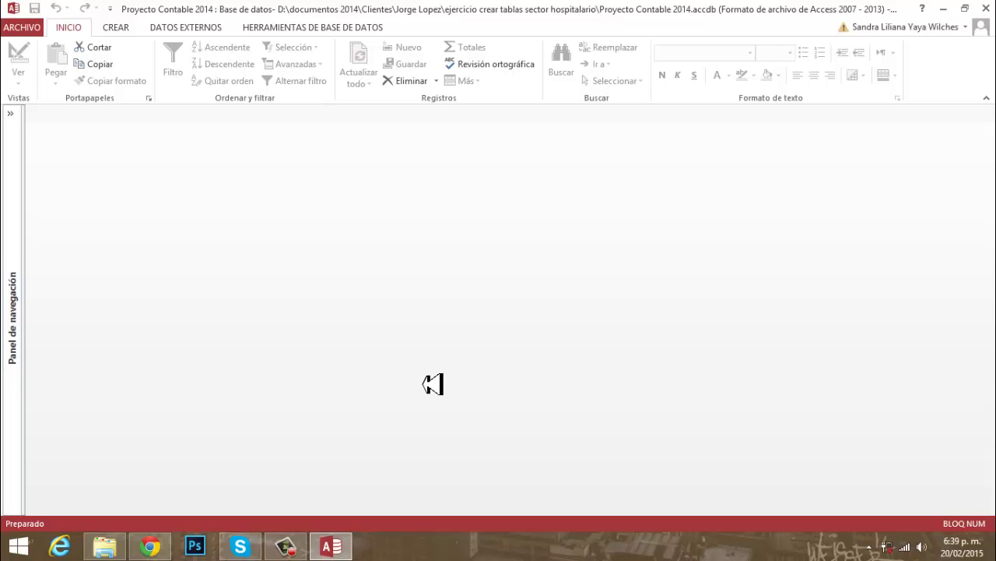
left_click(16, 126)
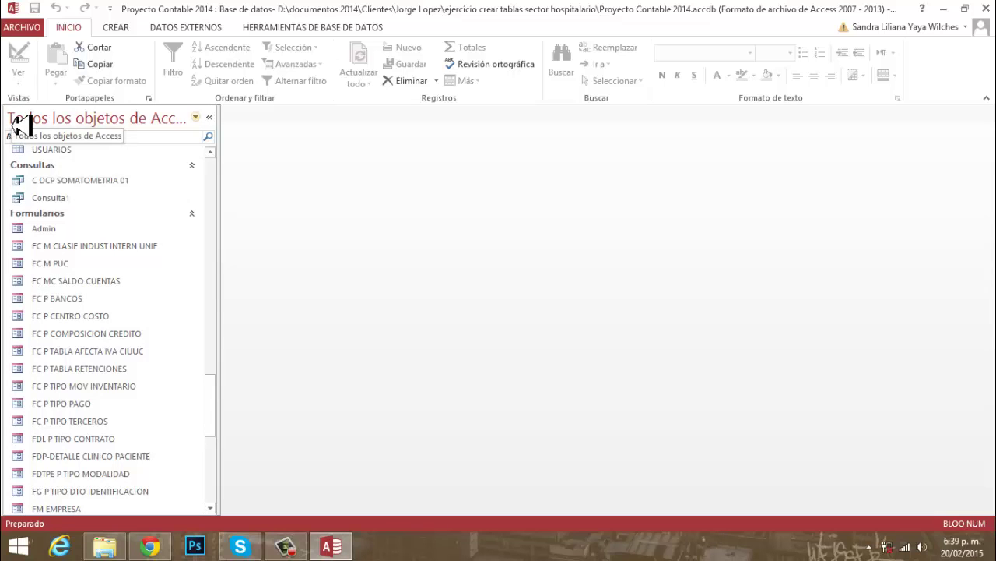
Open the Prueba Abogados Access database from the Chile client's folder in D:\documentos 2015\Clientes.
left_click(116, 553)
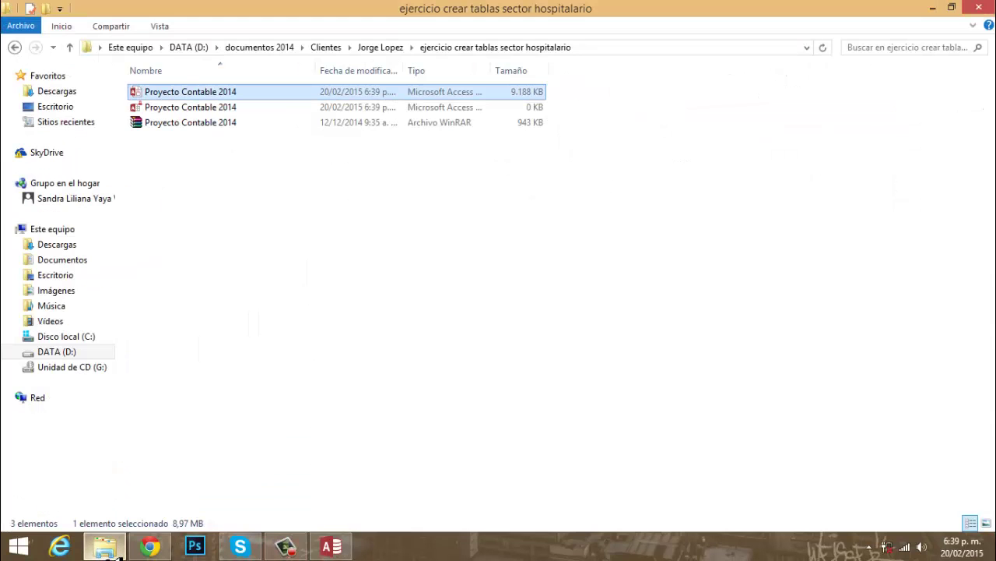
left_click(69, 48)
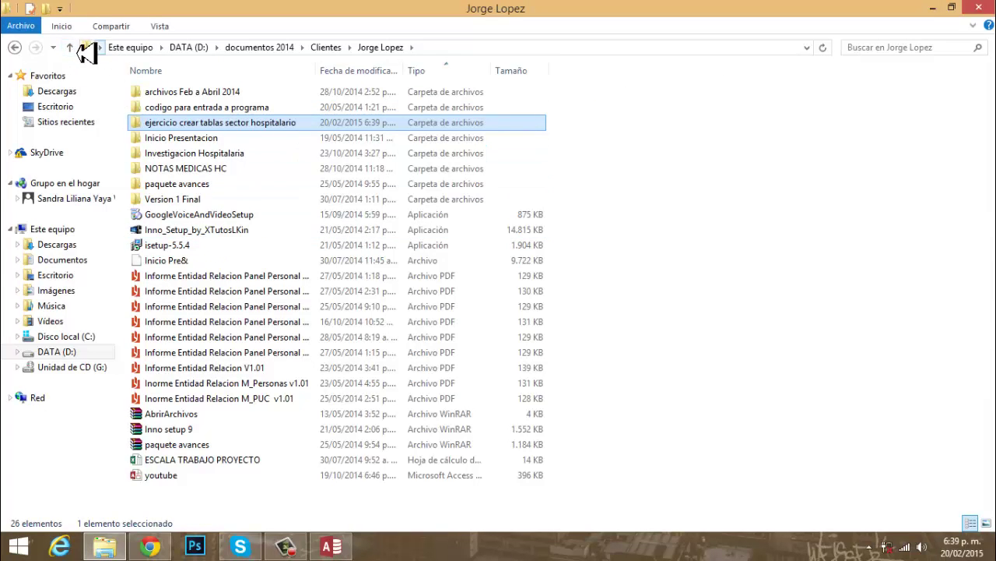
left_click(71, 47)
left_click(71, 47)
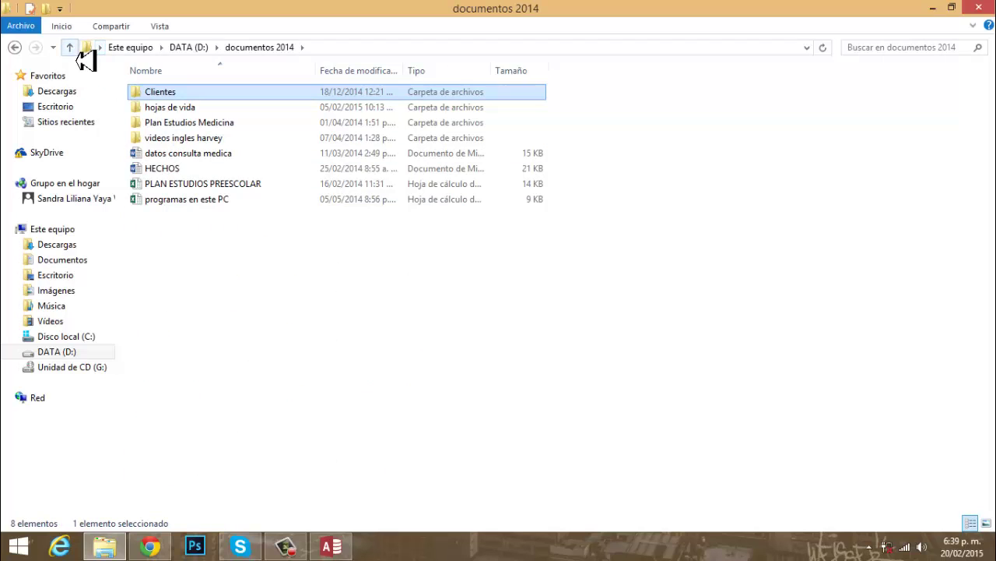
left_click(70, 48)
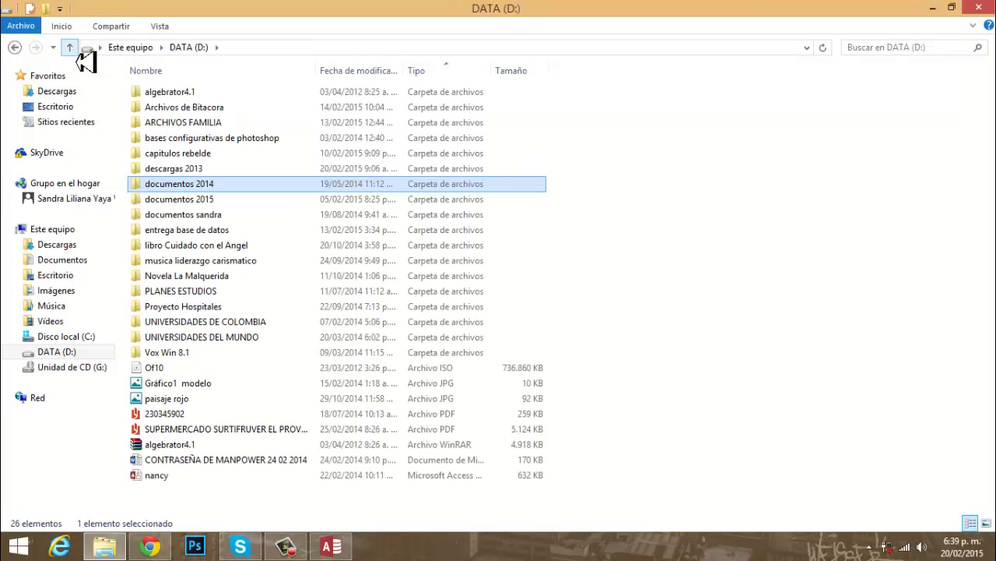
double_click(234, 201)
double_click(154, 113)
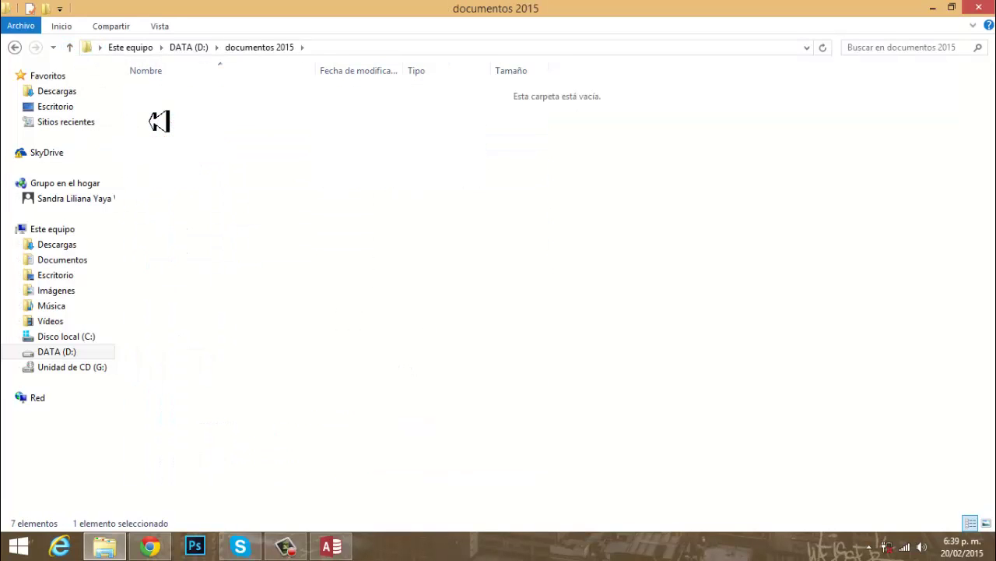
left_click(154, 126)
double_click(154, 127)
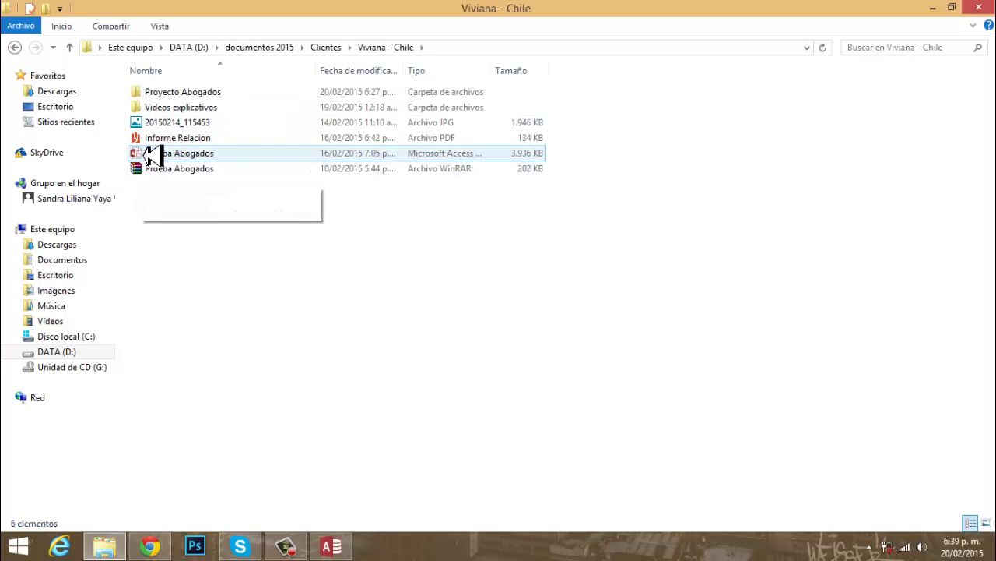
double_click(204, 162)
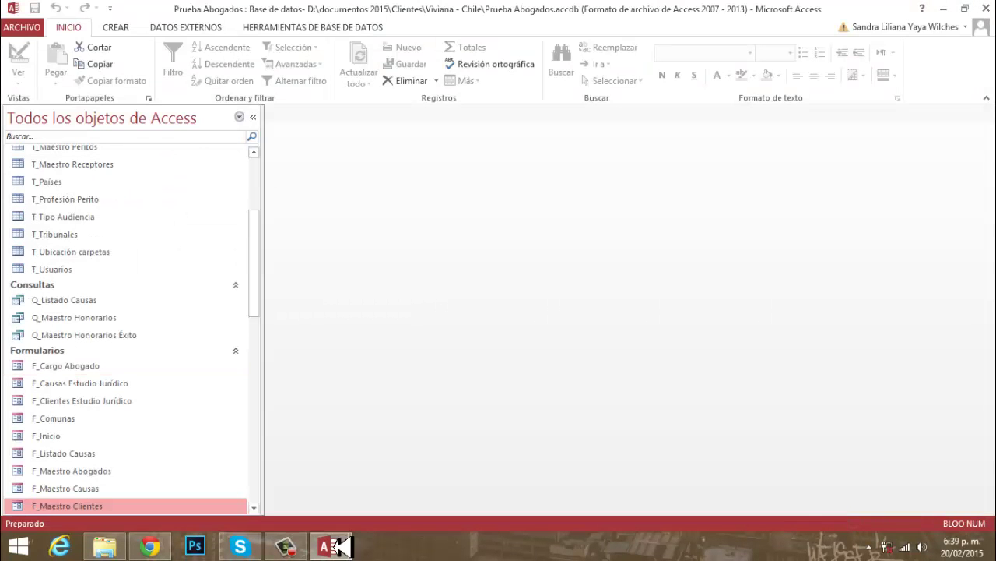
Open the Proyecto Consultorio Juridico 2015 database from the Chile client's Proyecto Abogados folder and close its INGRESO USUARIOS form.
mouse_move(345, 548)
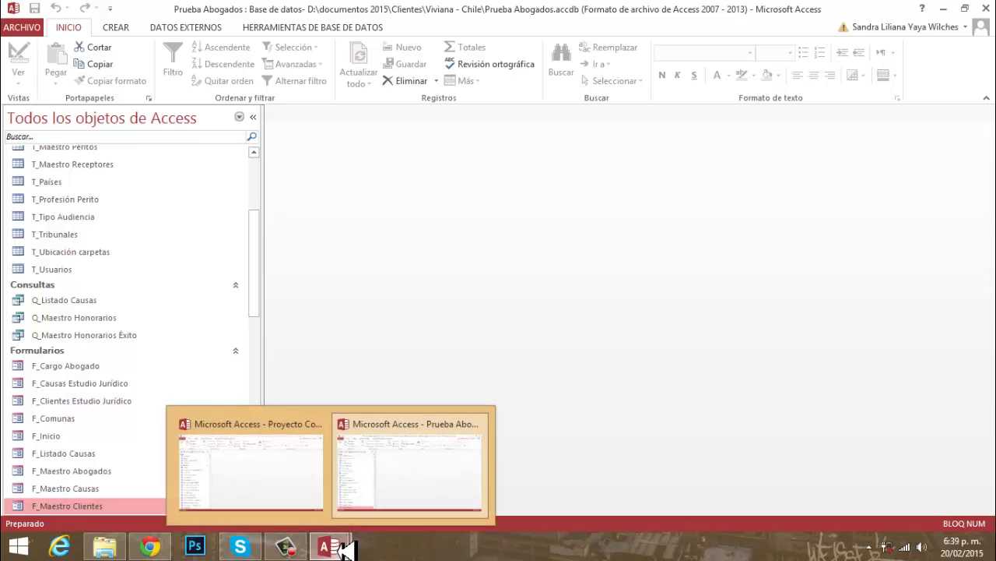
mouse_move(100, 545)
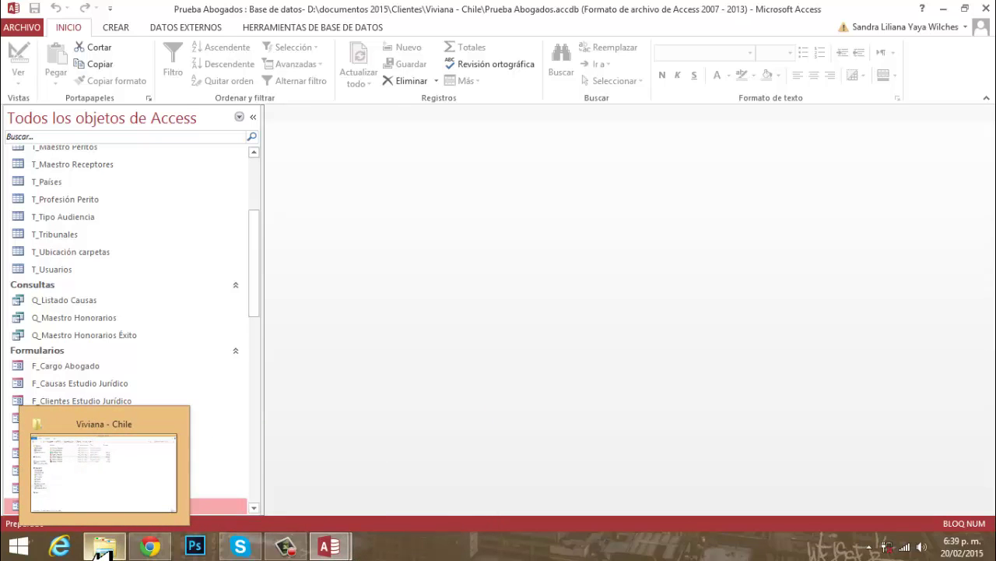
left_click(101, 549)
double_click(188, 95)
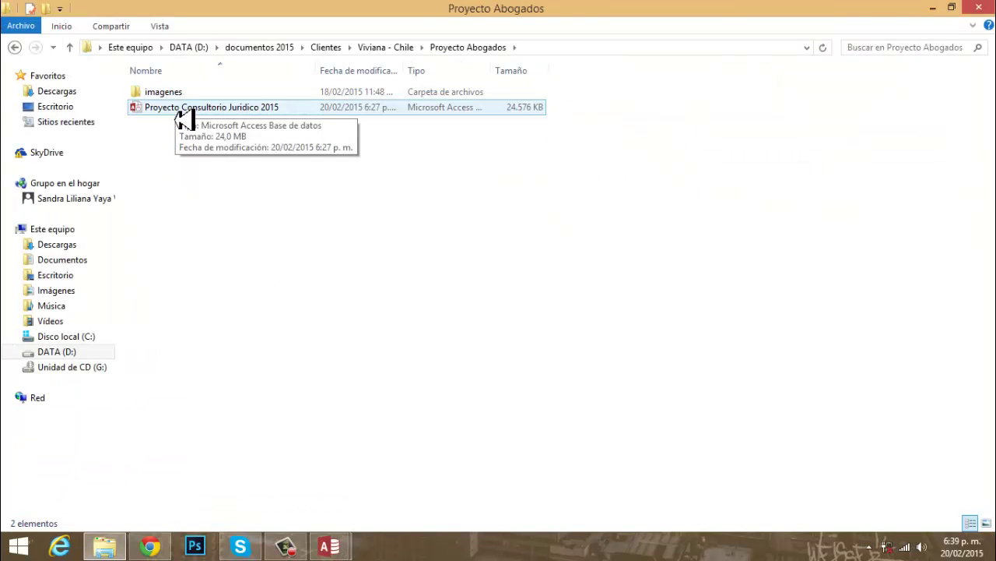
double_click(179, 114)
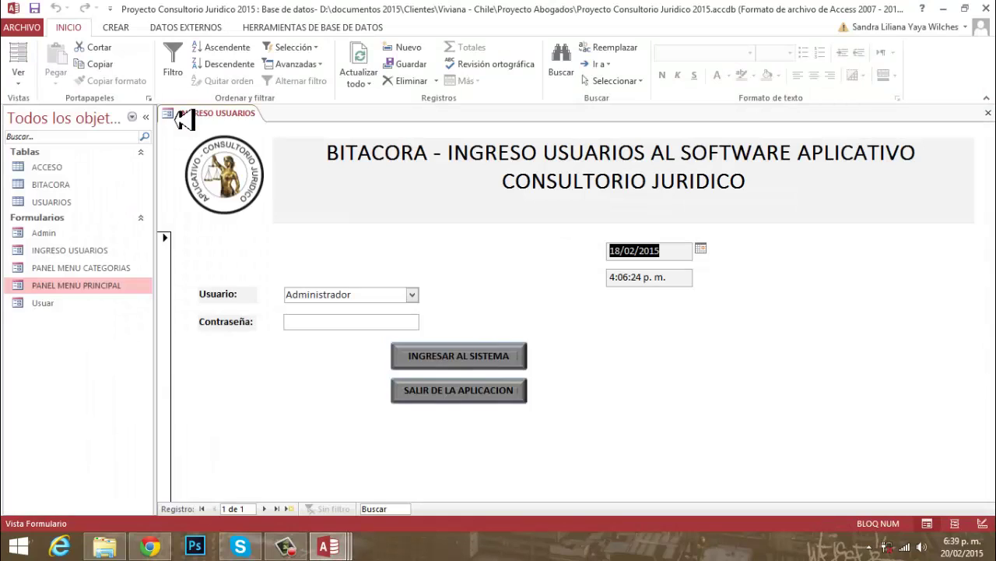
right_click(218, 117)
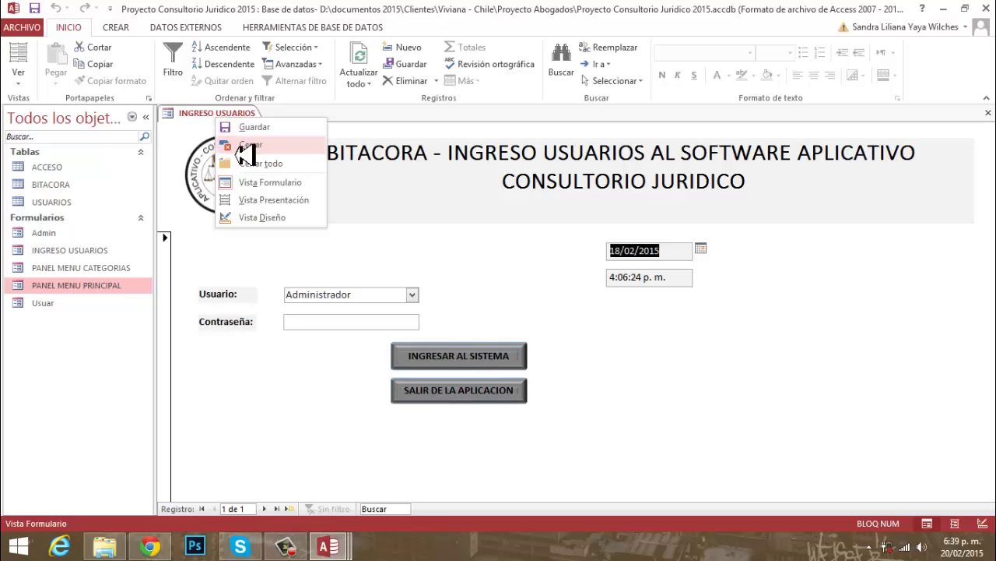
left_click(238, 148)
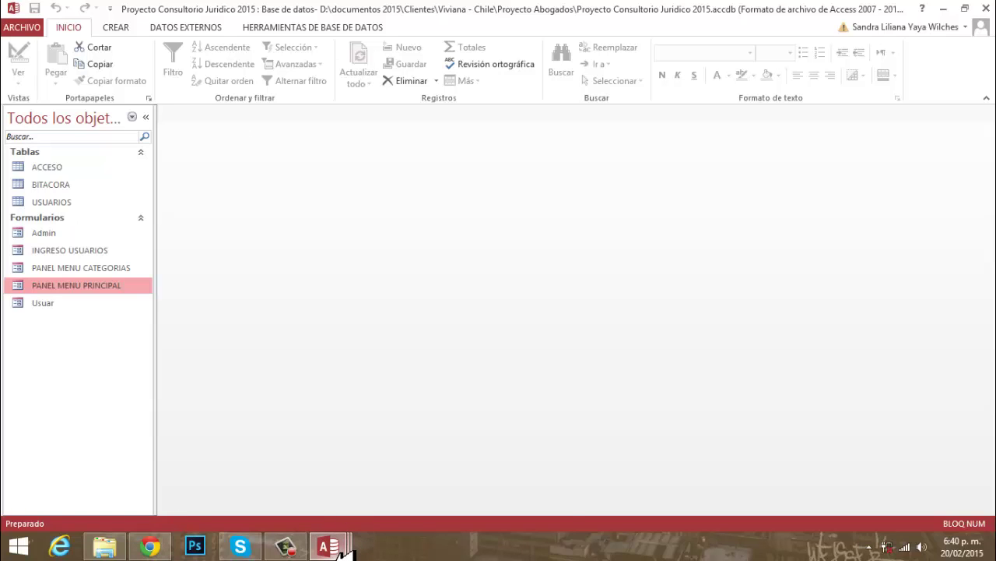
Copy the M PERSONA table in the Proyecto Contable 2014 database.
mouse_move(339, 551)
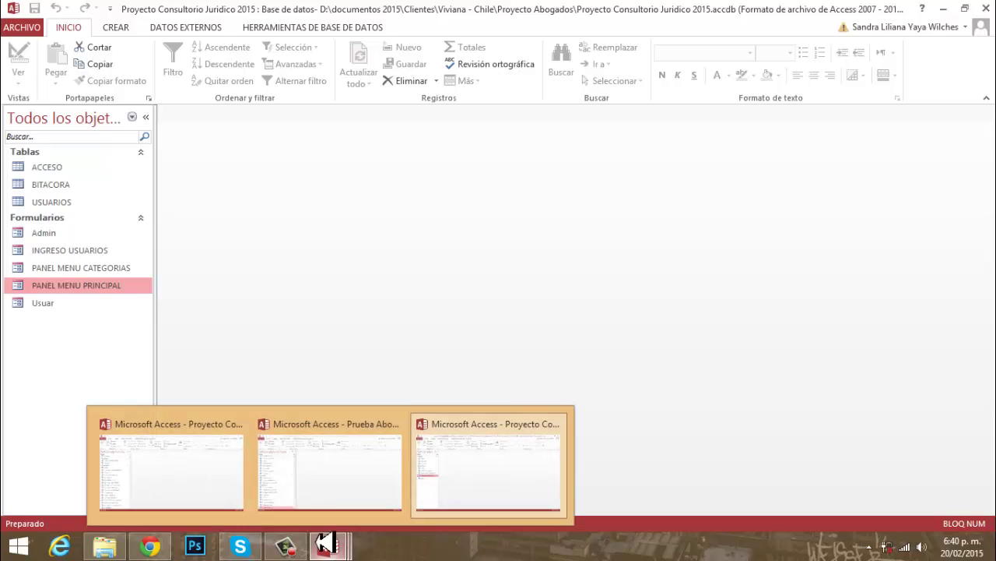
mouse_move(165, 439)
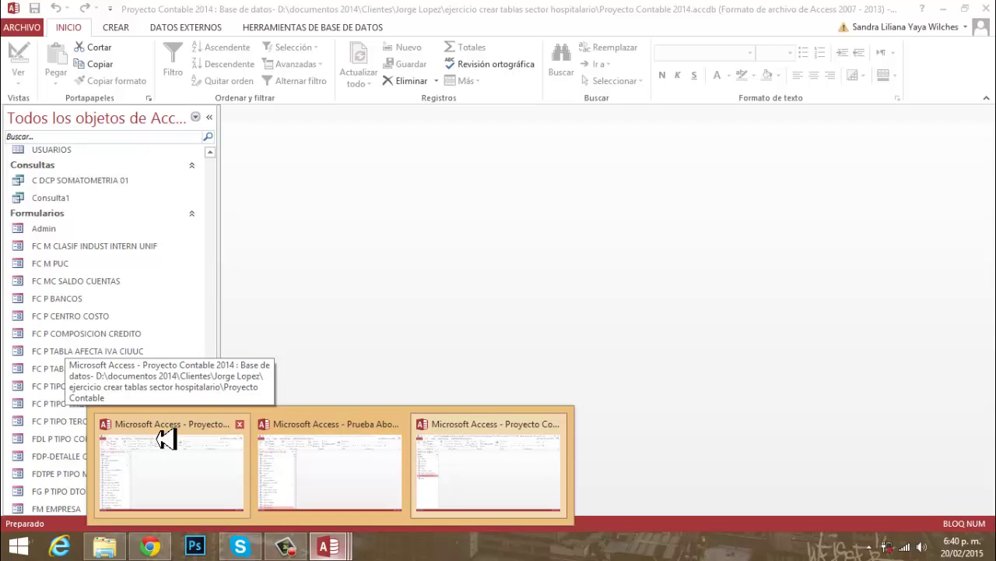
left_click(170, 492)
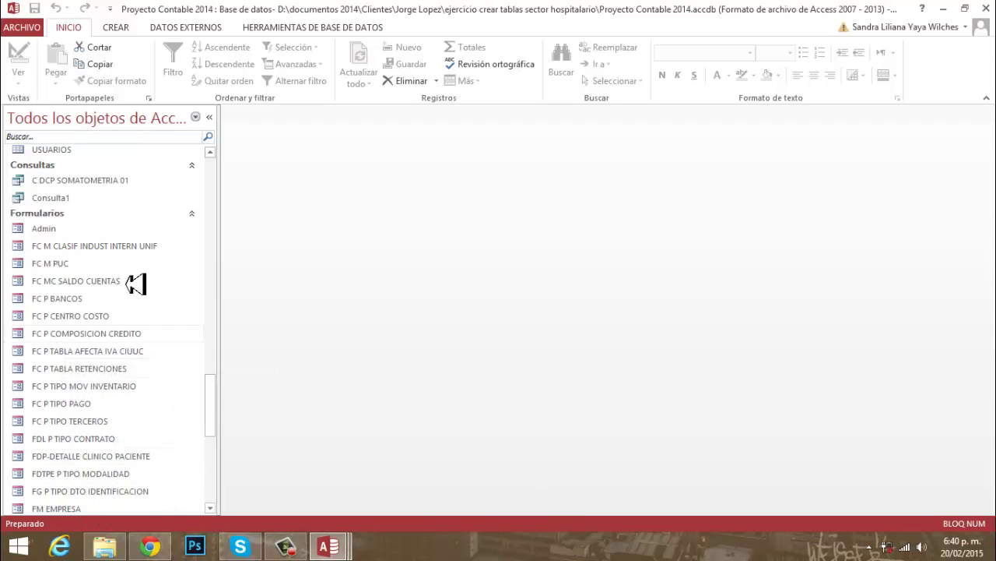
scroll(133, 284, "up", 8)
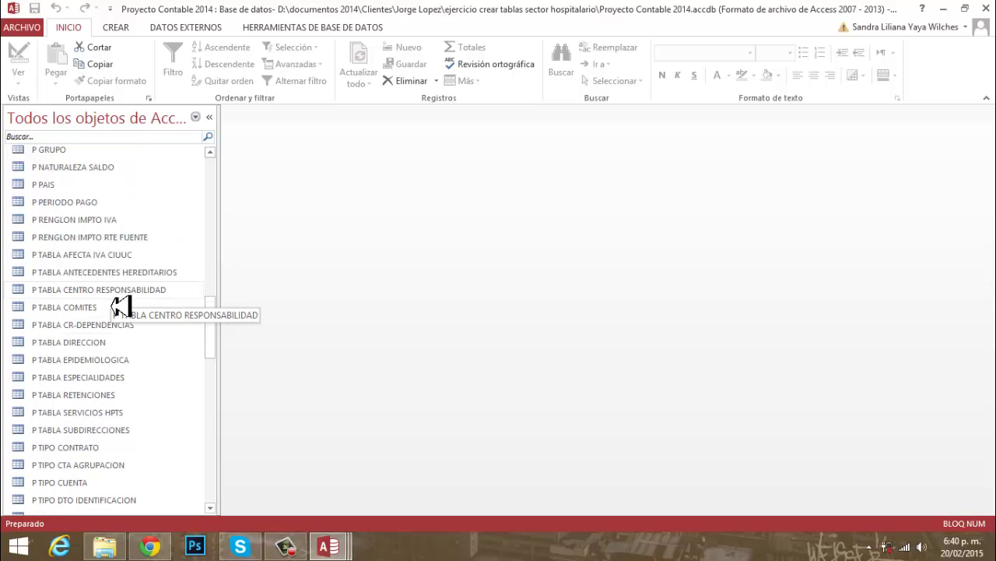
scroll(120, 308, "up", 9)
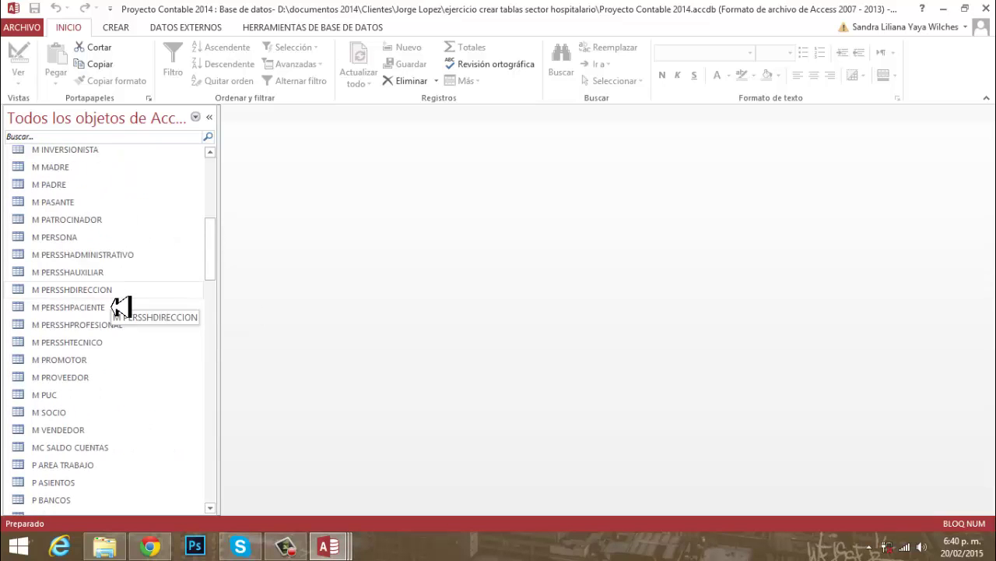
scroll(120, 307, "up", 4)
scroll(123, 306, "up", 3)
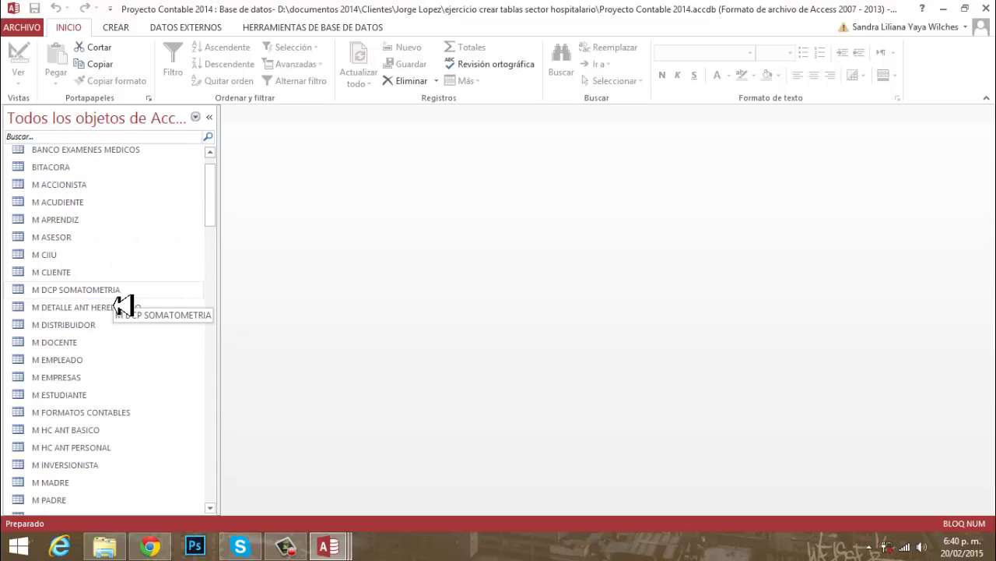
scroll(123, 306, "down", 2)
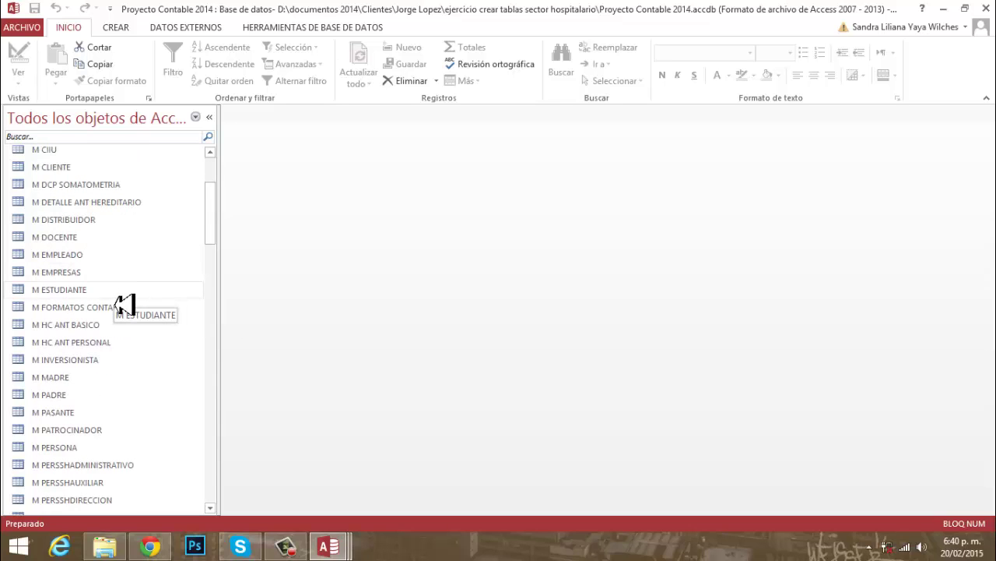
scroll(124, 306, "down", 2)
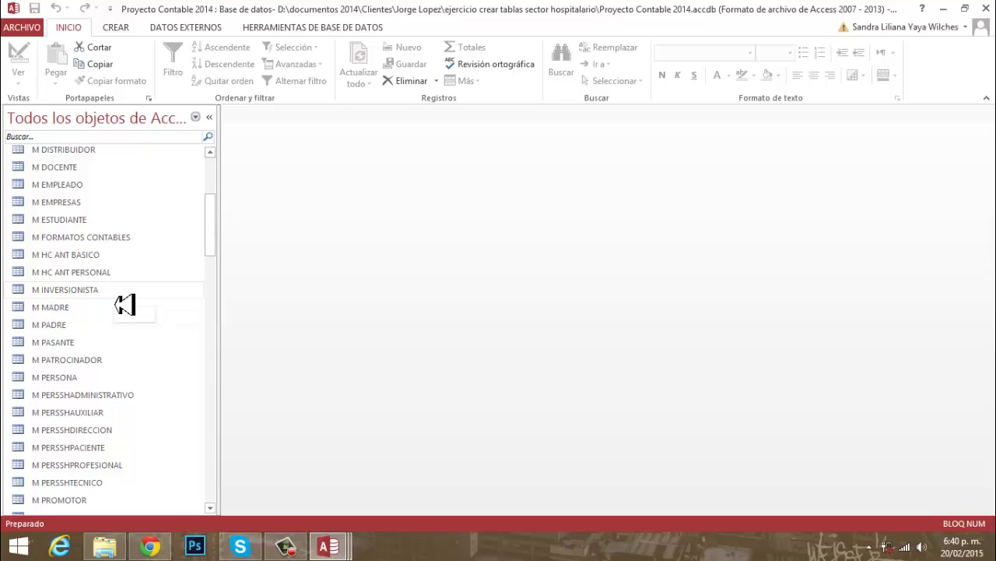
scroll(125, 306, "down", 2)
left_click(46, 309)
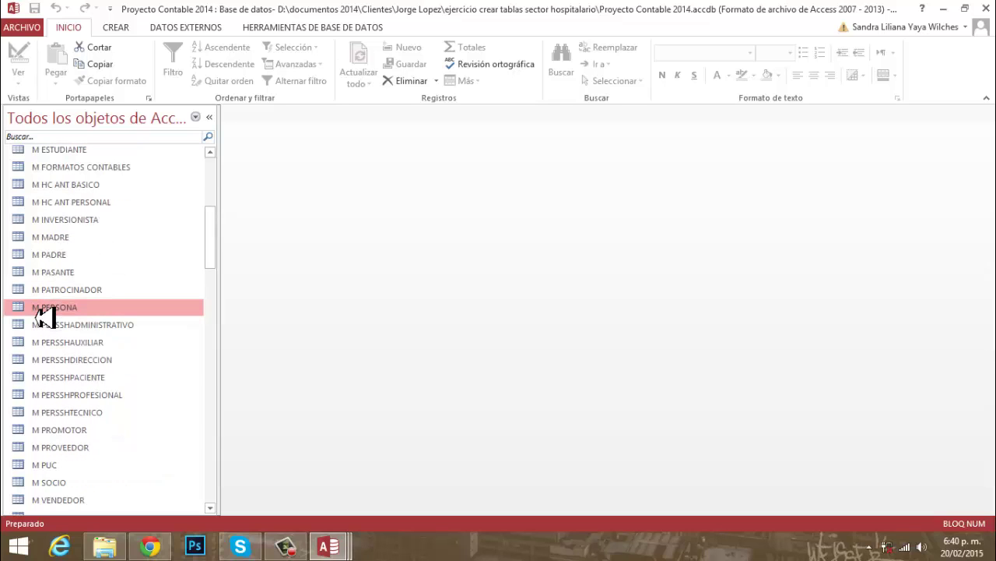
right_click(45, 316)
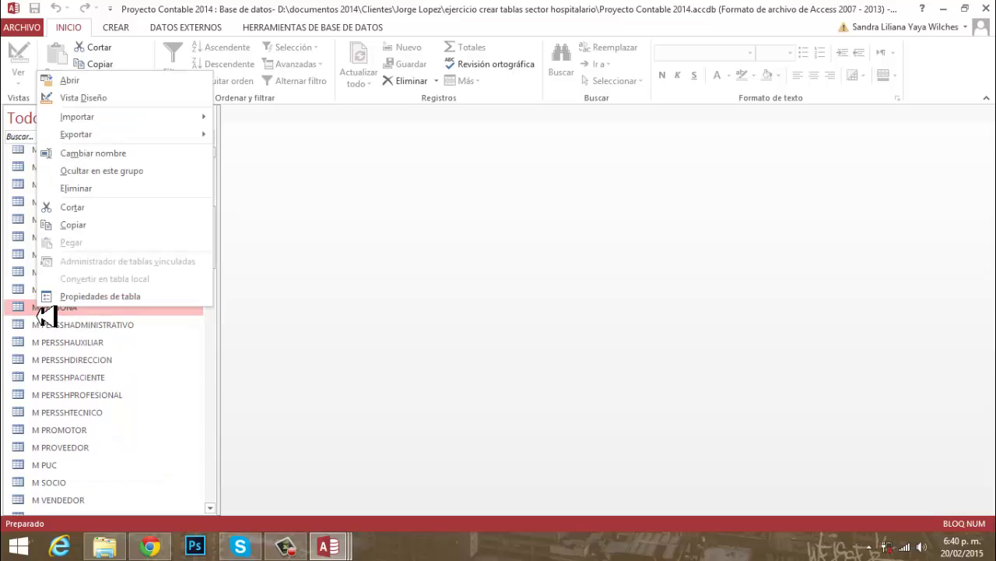
left_click(78, 225)
Paste the copied M PERSONA table into the Proyecto Consultorio Juridico 2015 database with its structure and data.
mouse_move(348, 554)
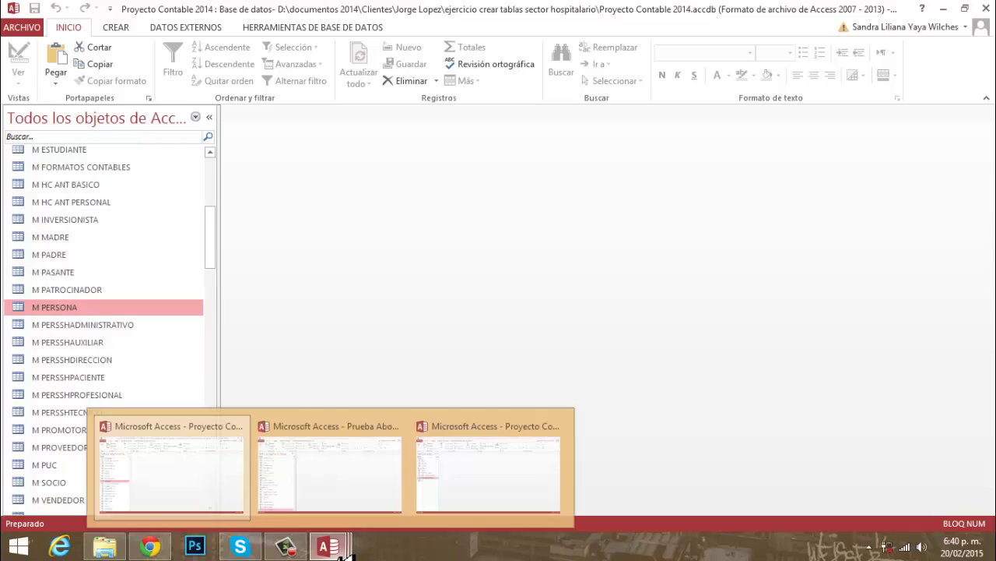
mouse_move(481, 491)
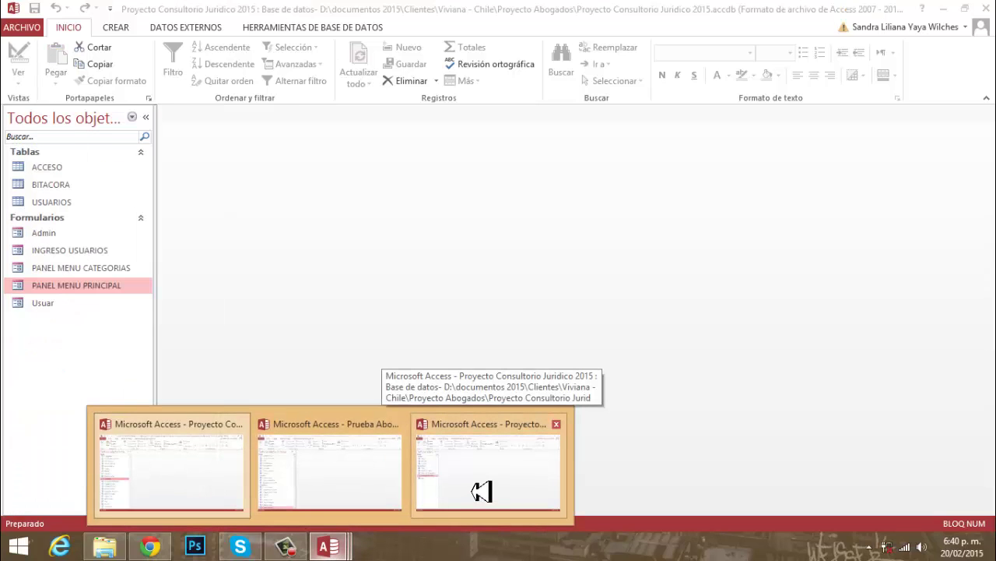
left_click(482, 491)
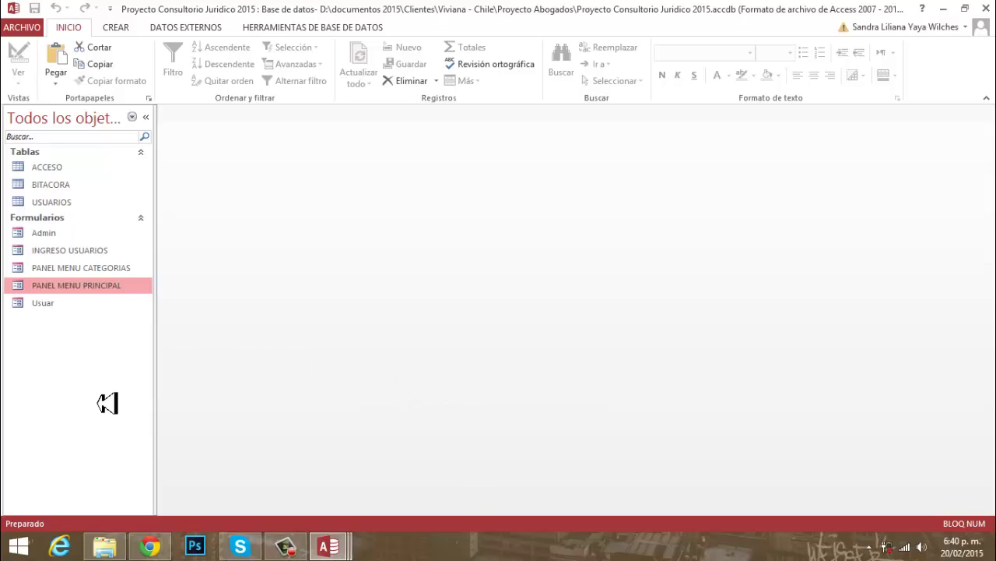
right_click(43, 351)
left_click(87, 423)
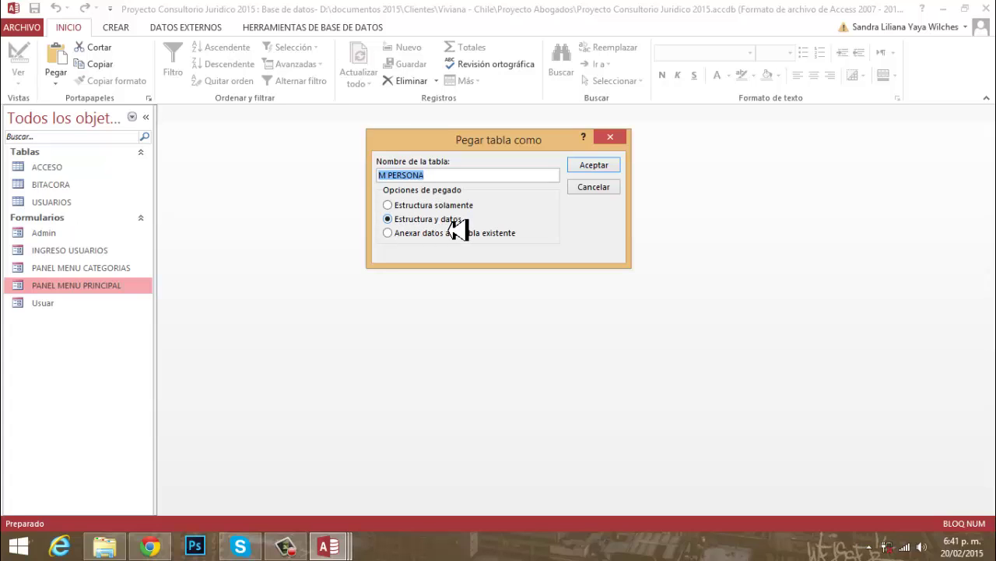
left_click(606, 171)
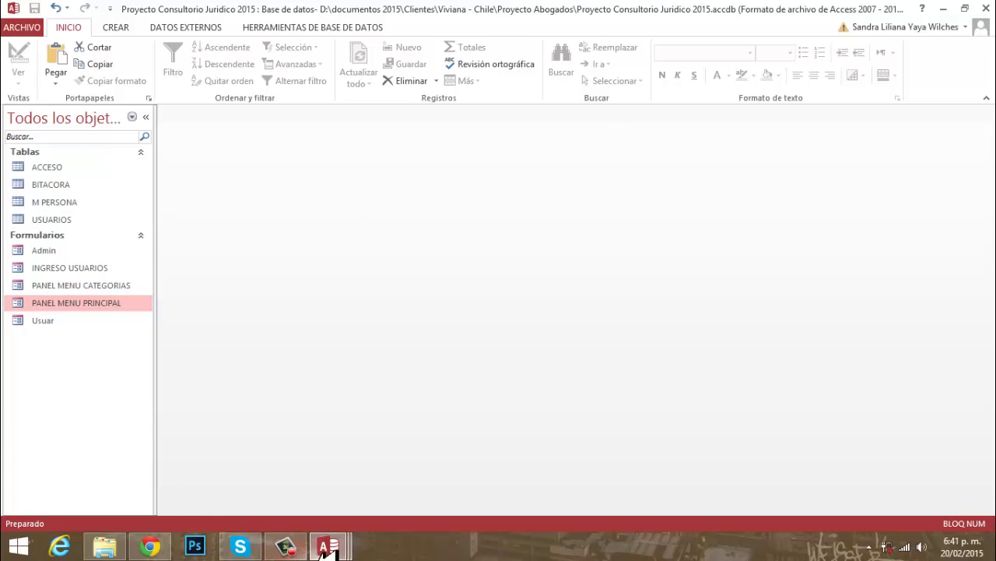
In the Prueba Abogados database, copy the T_Maestro tables Abogados, Clientes, Mediadores, Peritos and Receptores together.
mouse_move(327, 549)
mouse_move(328, 487)
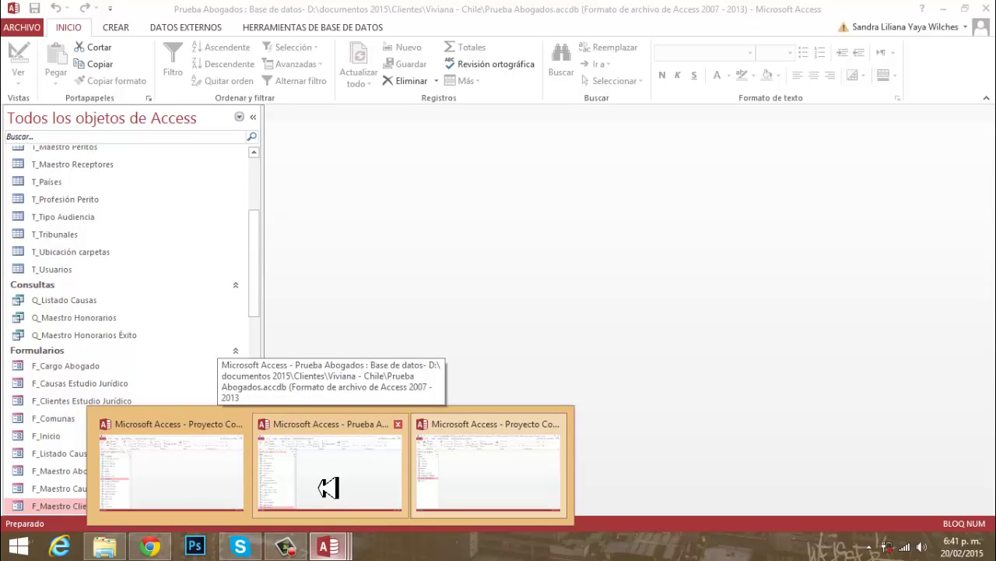
left_click(327, 487)
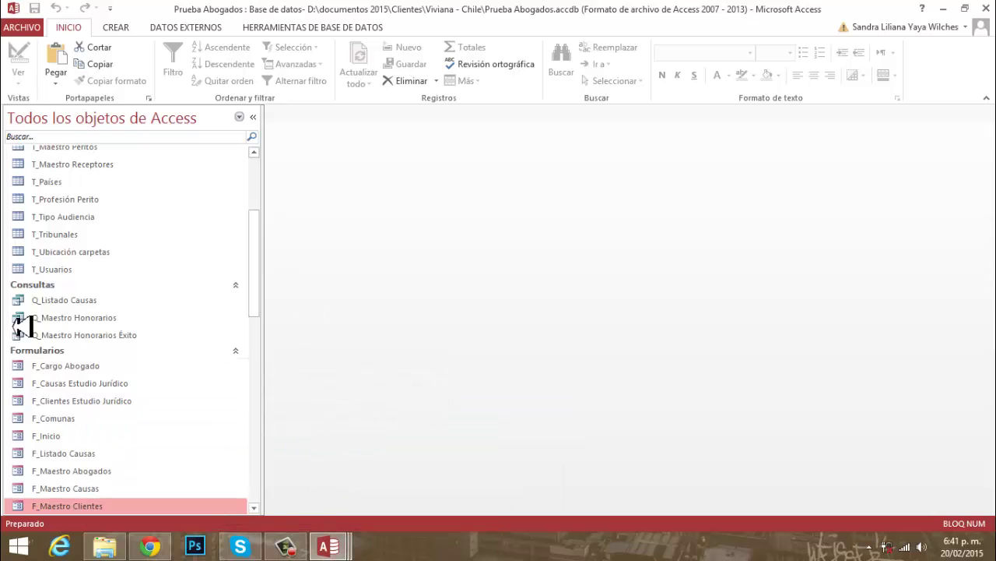
left_click_drag(254, 256, 253, 153)
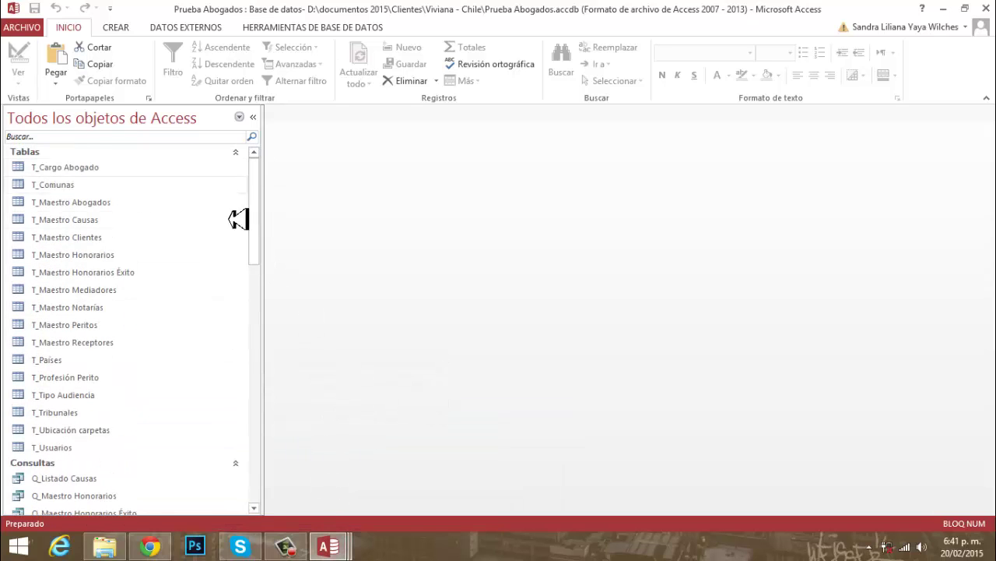
left_click(60, 206)
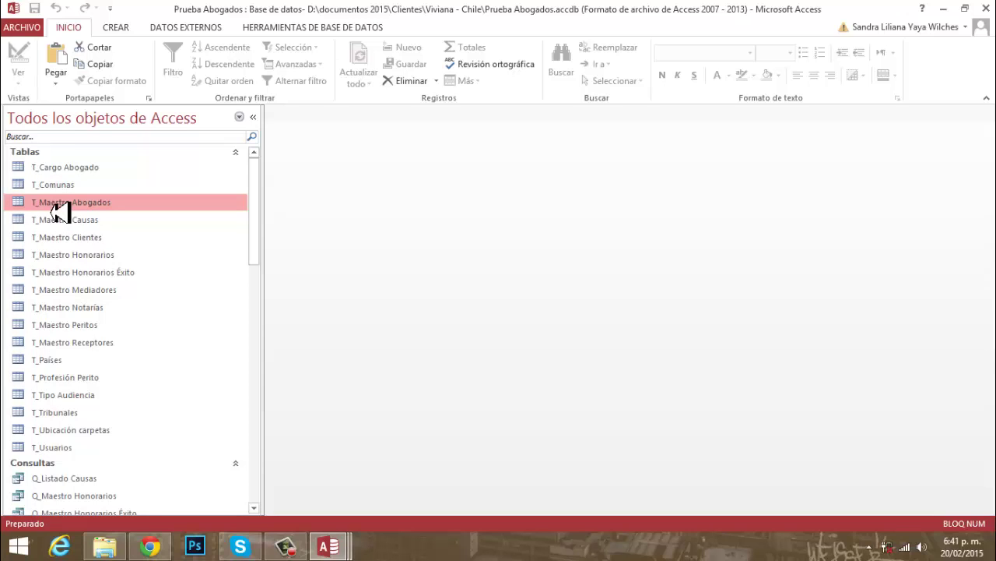
left_click(114, 241)
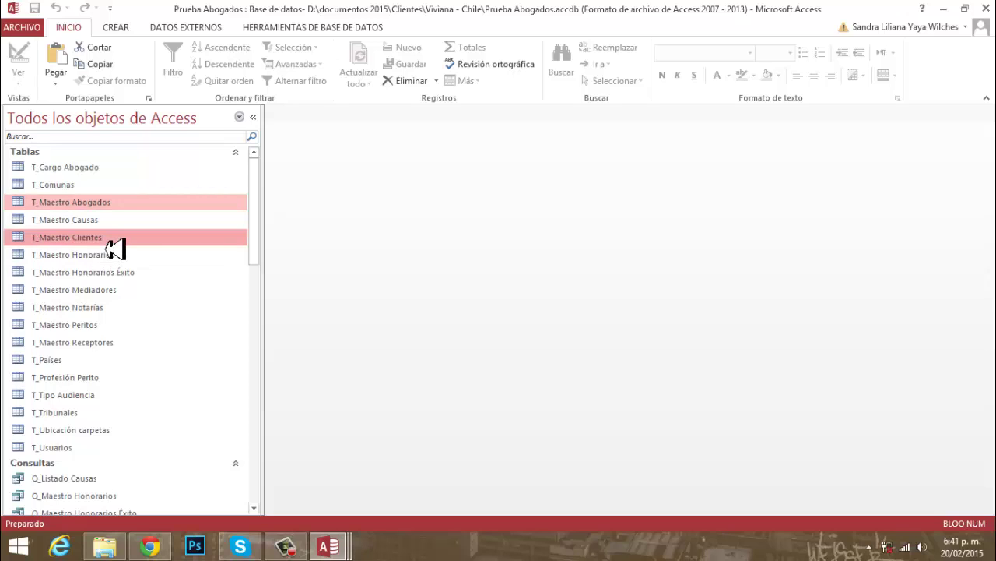
left_click(113, 294)
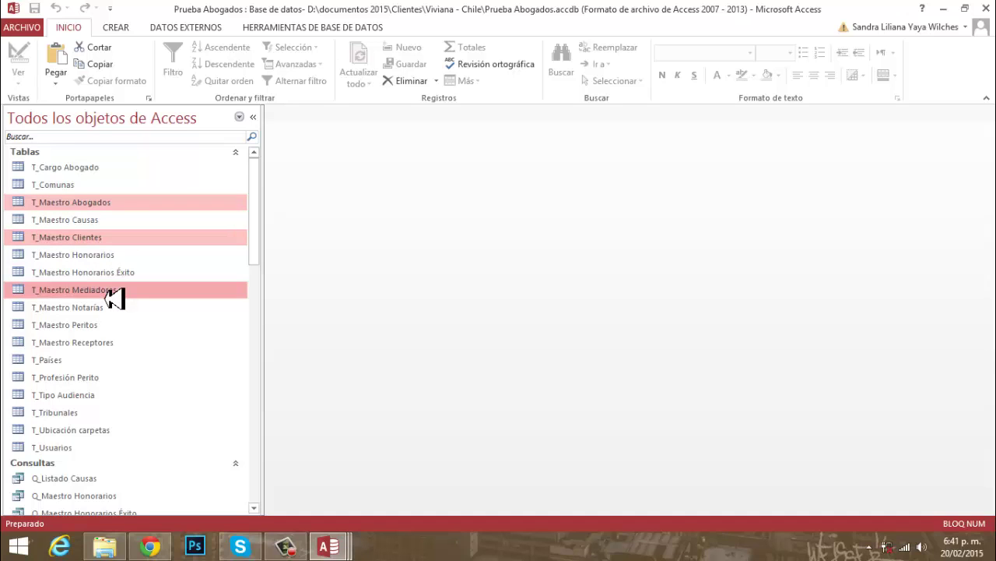
left_click(103, 328)
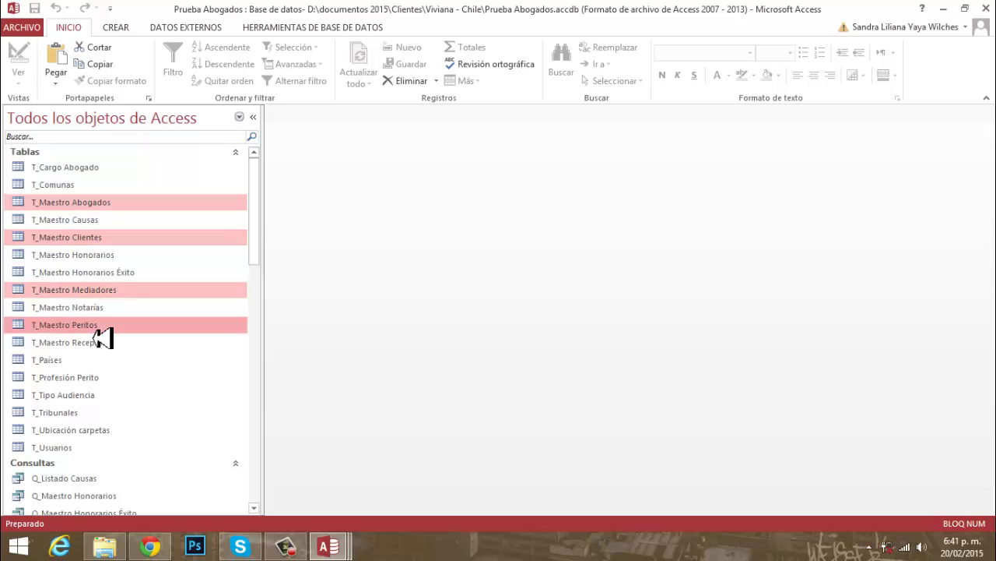
left_click(106, 347)
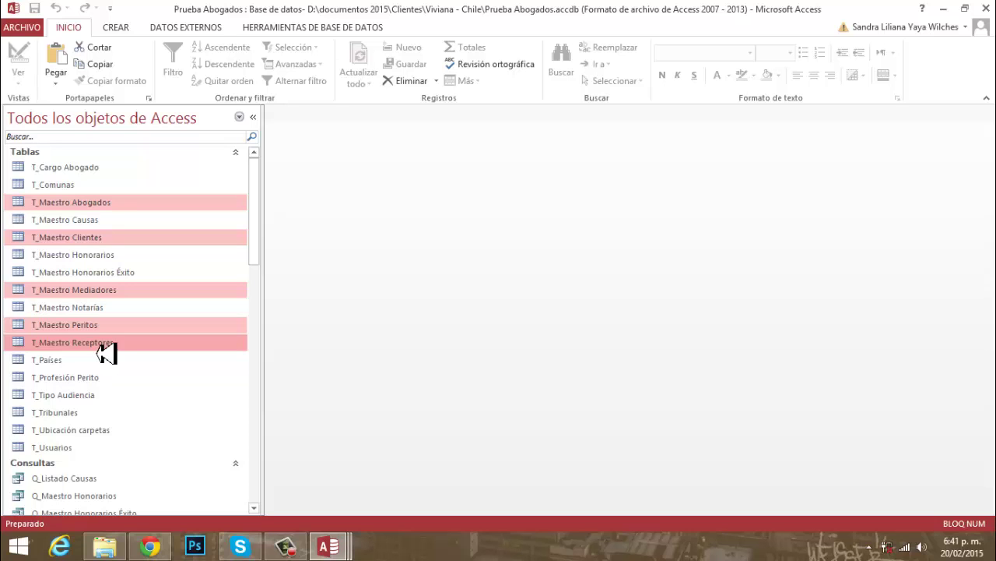
Paste the five T_Maestro tables into Proyecto Consultorio Juridico 2015 with structure and data, keeping their original names.
mouse_move(334, 553)
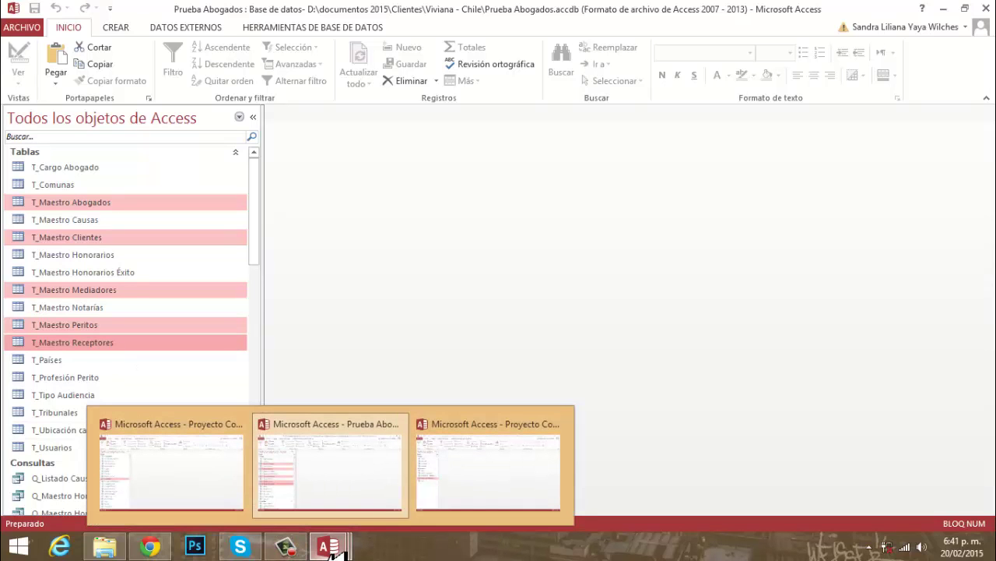
left_click(502, 512)
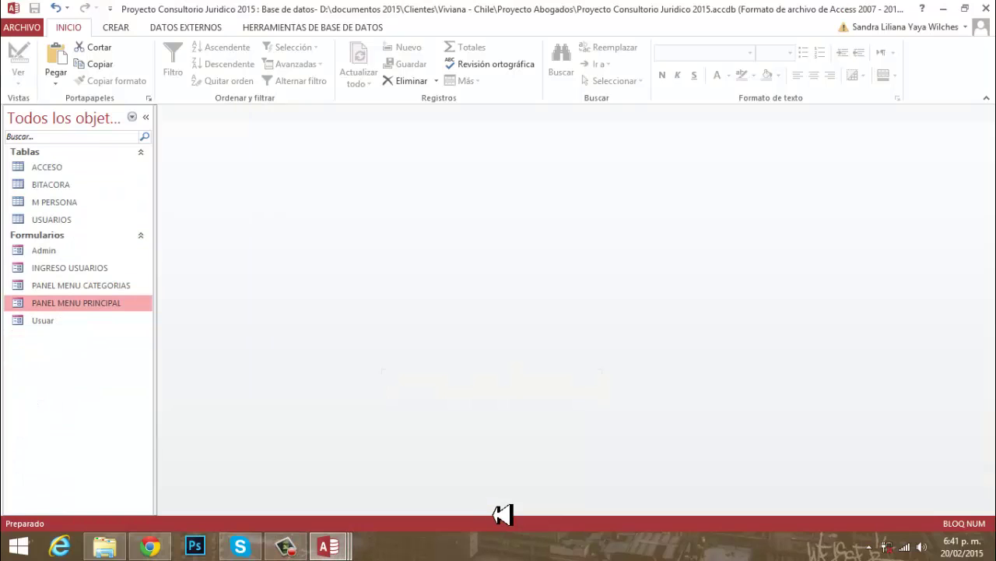
right_click(31, 352)
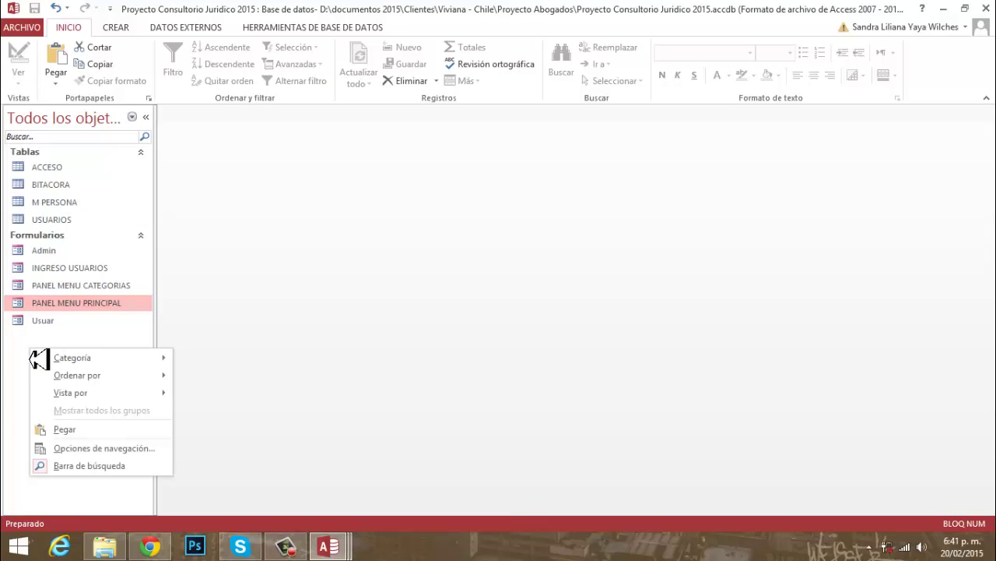
left_click(66, 431)
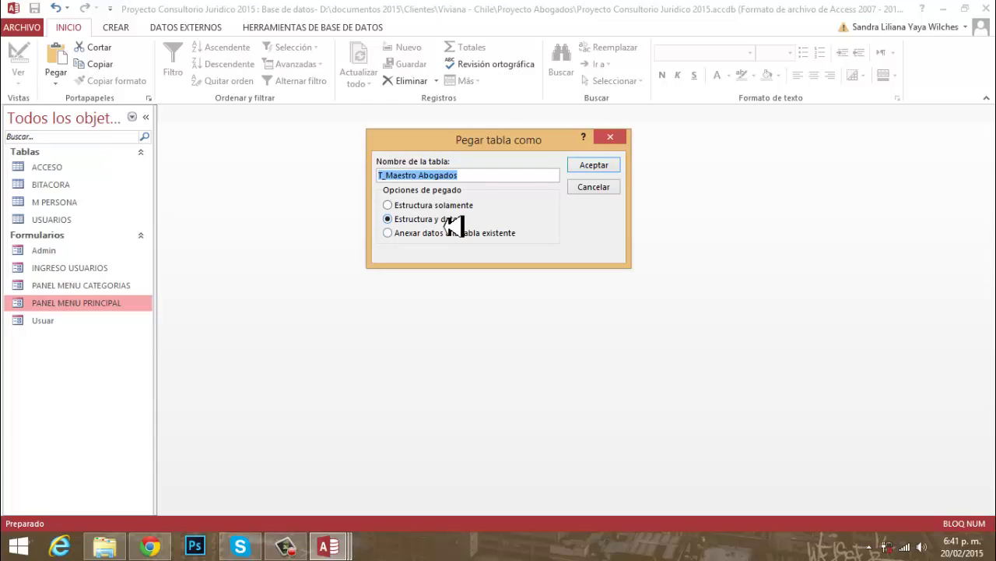
left_click(610, 170)
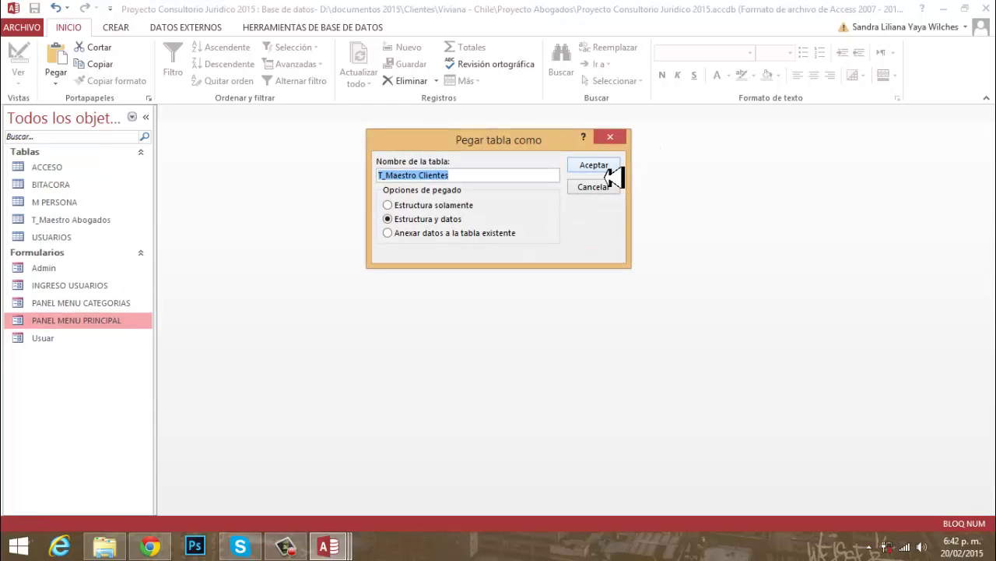
left_click(608, 173)
left_click(609, 173)
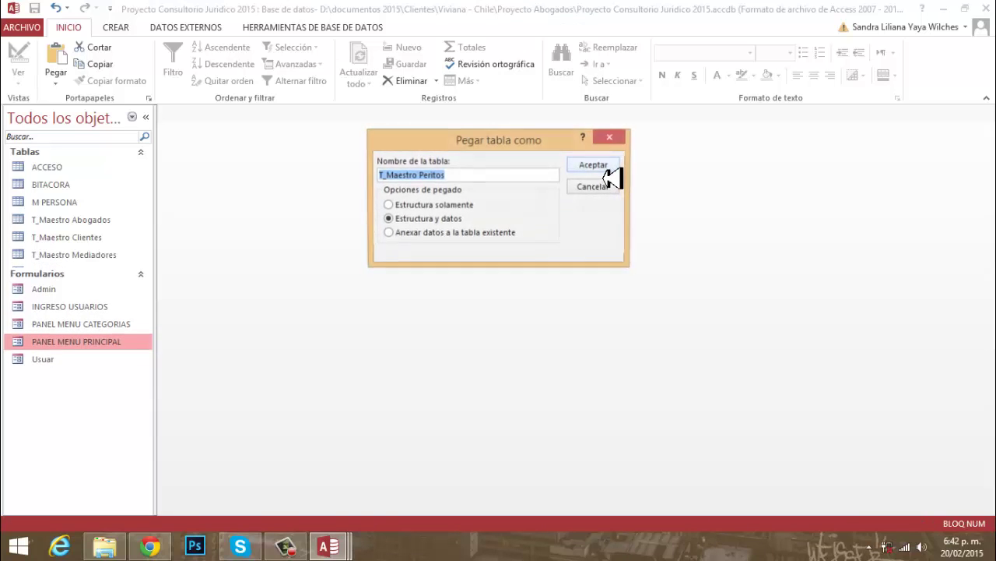
left_click(607, 173)
left_click(607, 173)
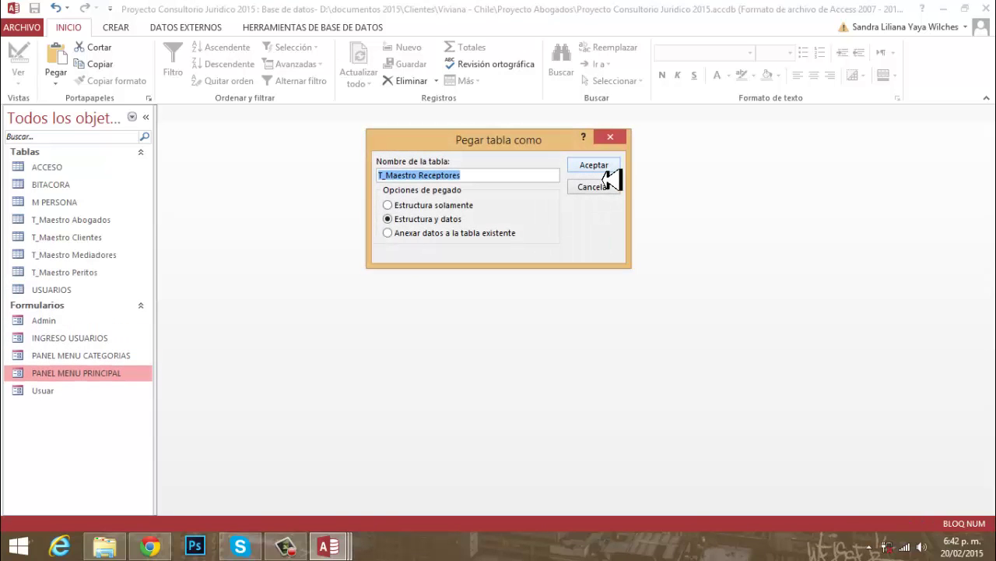
left_click(609, 171)
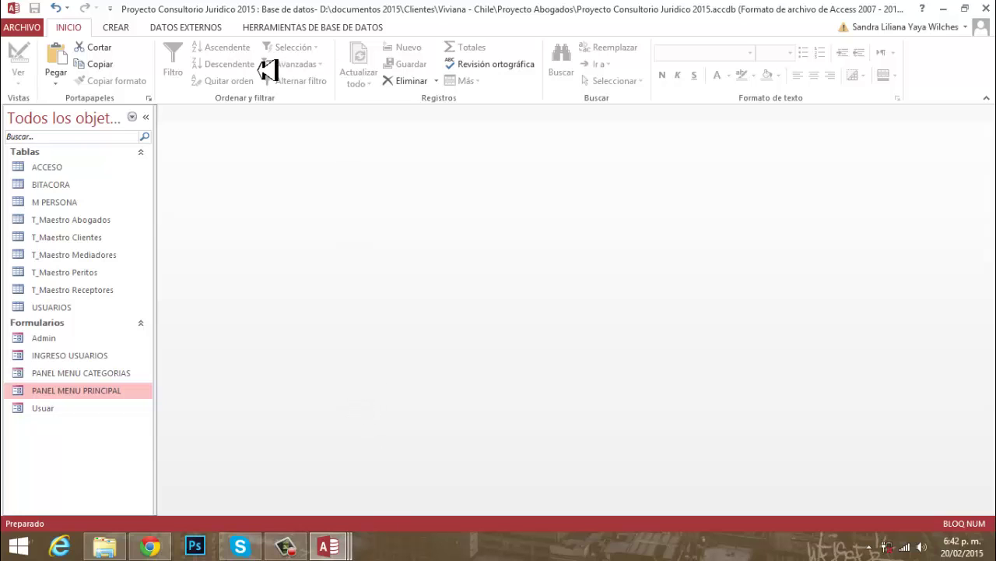
Open the Relationships window of the Proyecto Consultorio Juridico 2015 database.
left_click(288, 31)
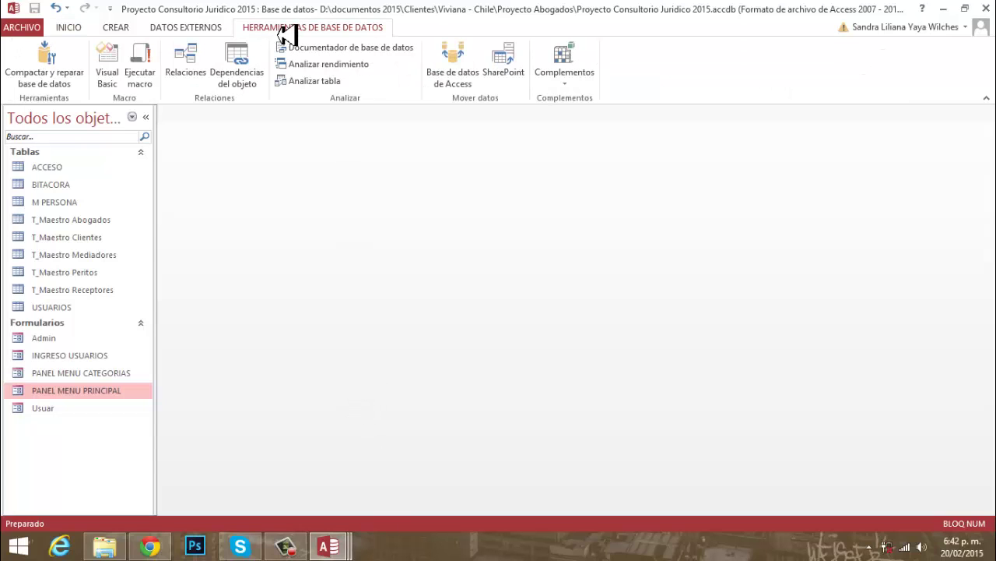
left_click(196, 81)
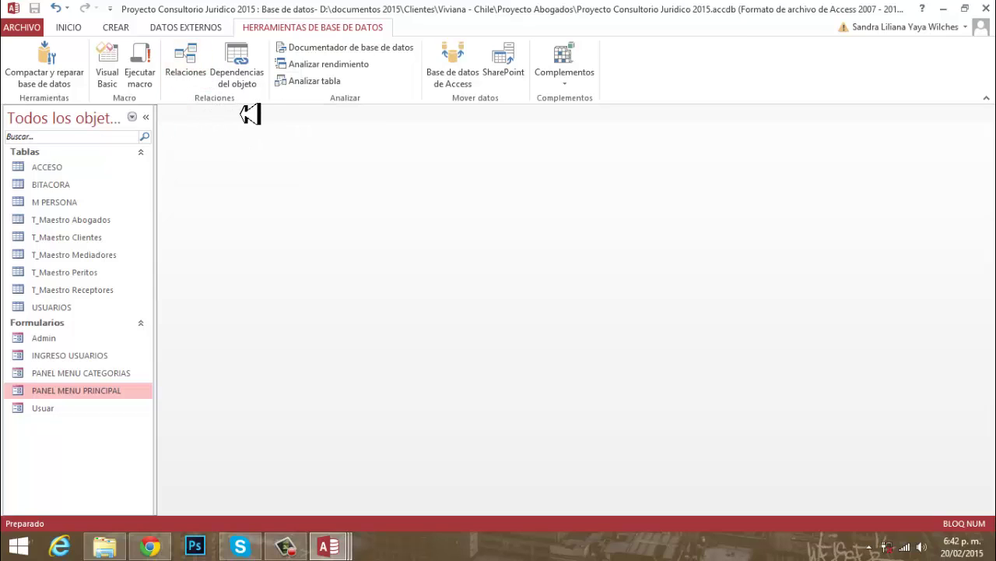
left_click(204, 72)
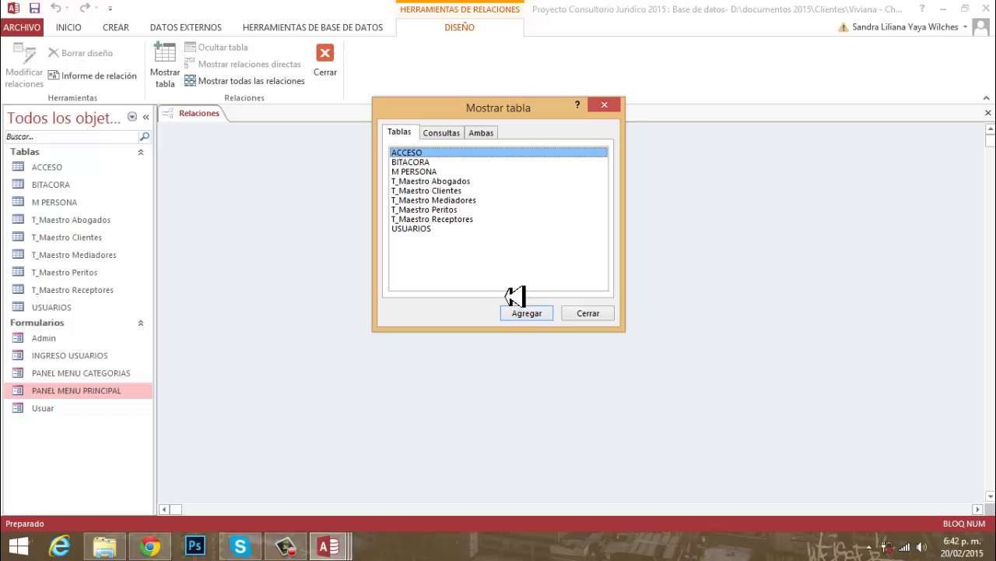
Add M PERSONA and the T_Maestro tables Abogados, Clientes, Mediadores, Peritos and Receptores to the relationships diagram.
double_click(424, 171)
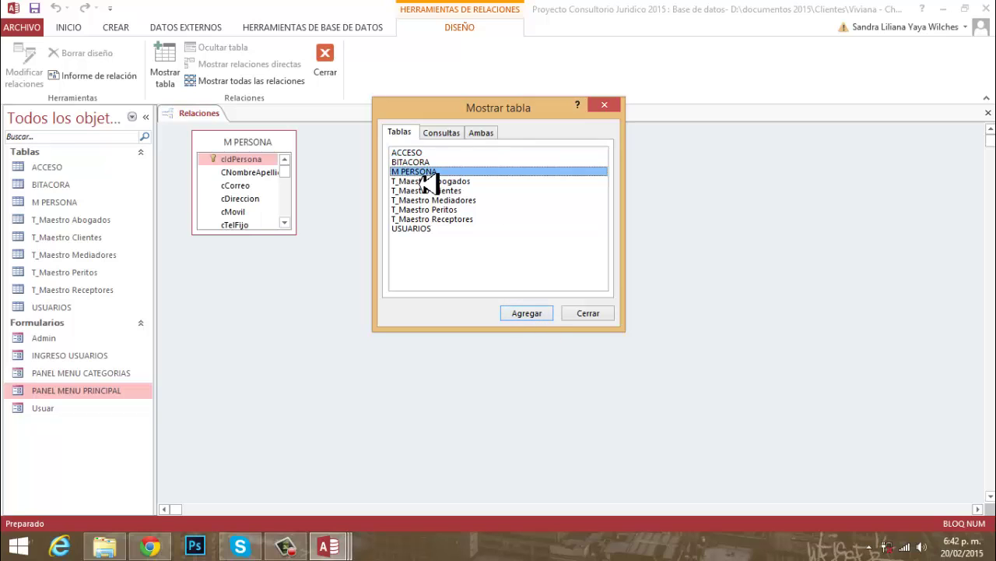
left_click(427, 181)
double_click(426, 183)
left_click(428, 191)
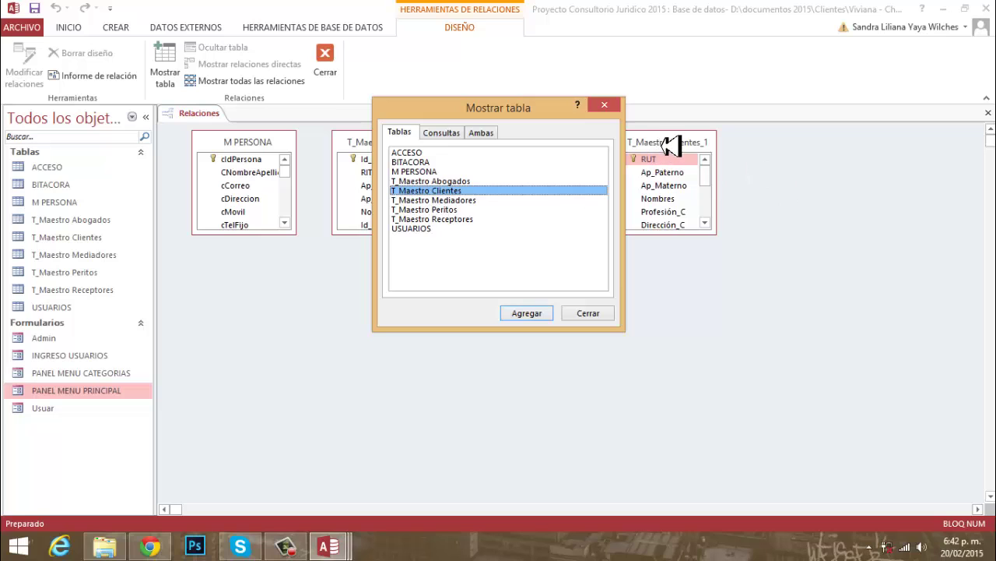
double_click(436, 200)
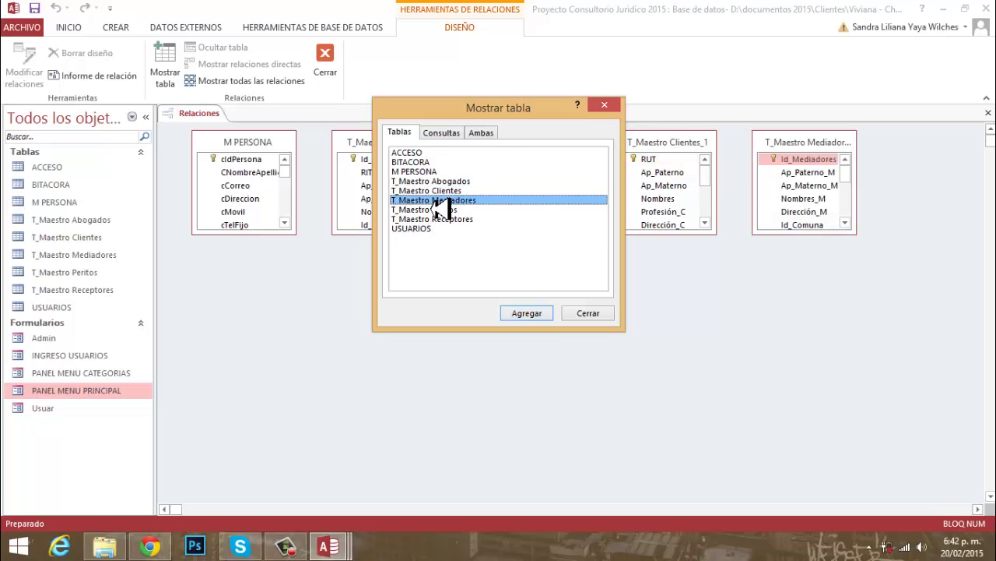
double_click(438, 210)
double_click(441, 220)
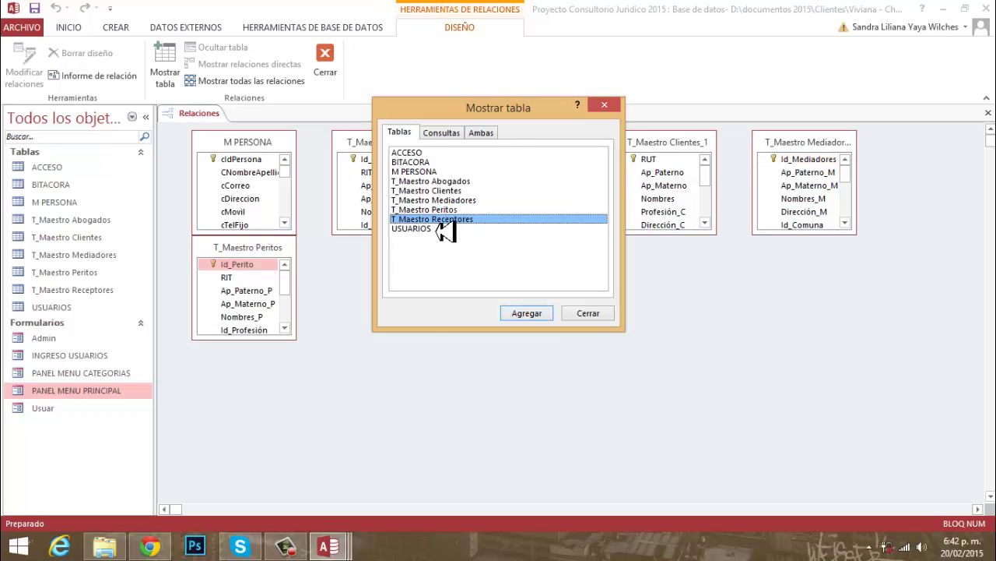
left_click(601, 316)
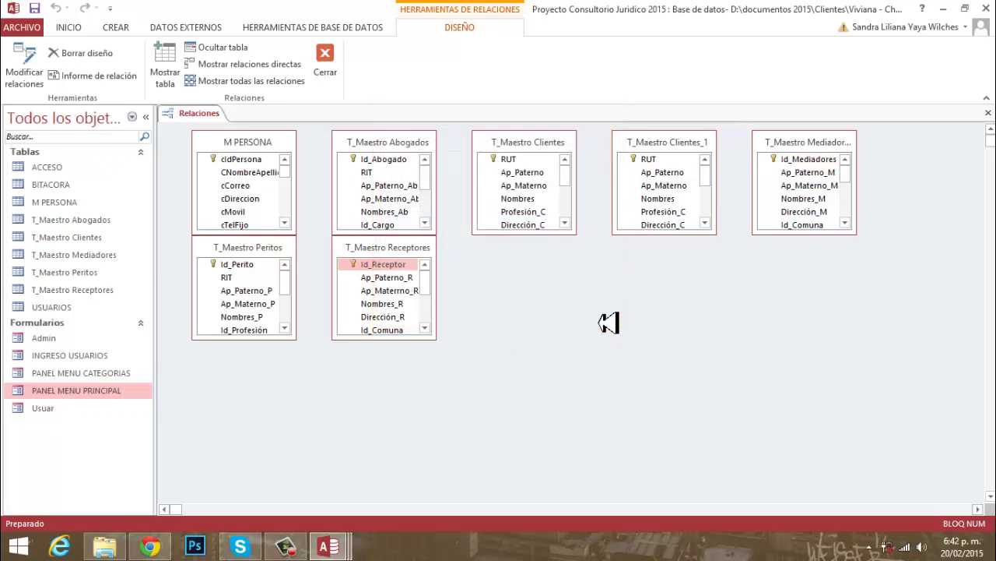
Hide the duplicate T_Maestro Clientes table and clear the entire layout of the relationships diagram.
left_click(700, 158)
right_click(703, 153)
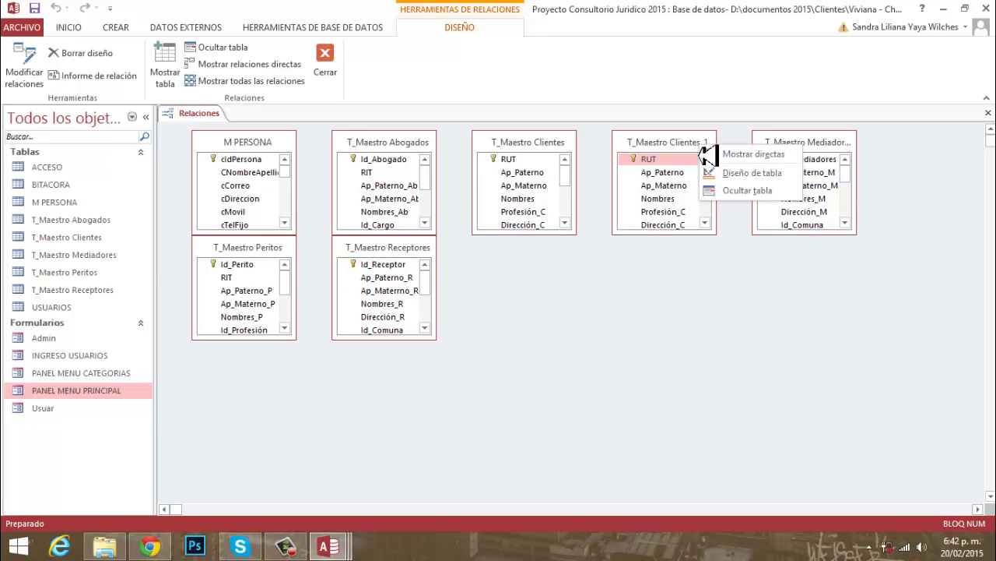
left_click(747, 190)
left_click_drag(798, 160, 581, 306)
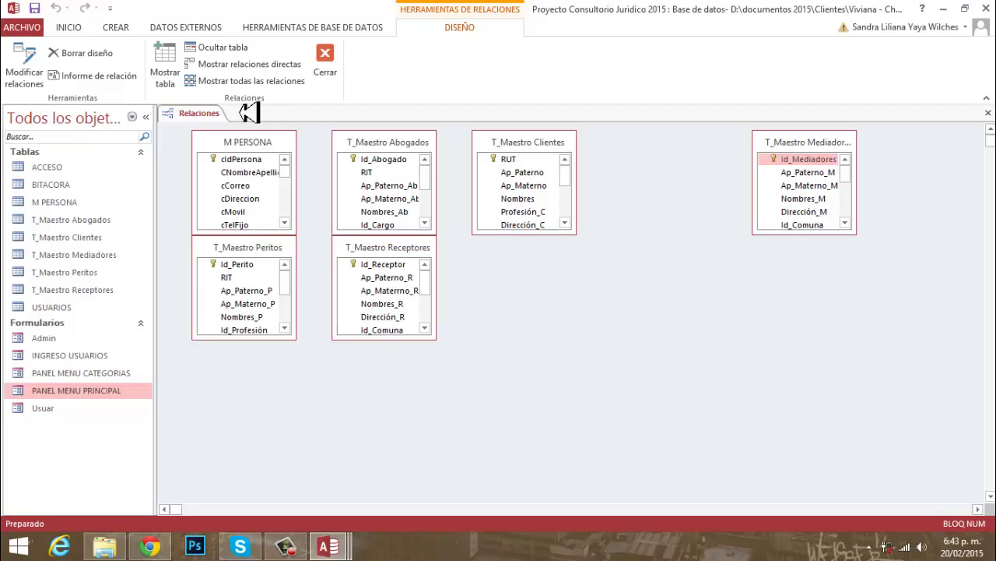
left_click(81, 56)
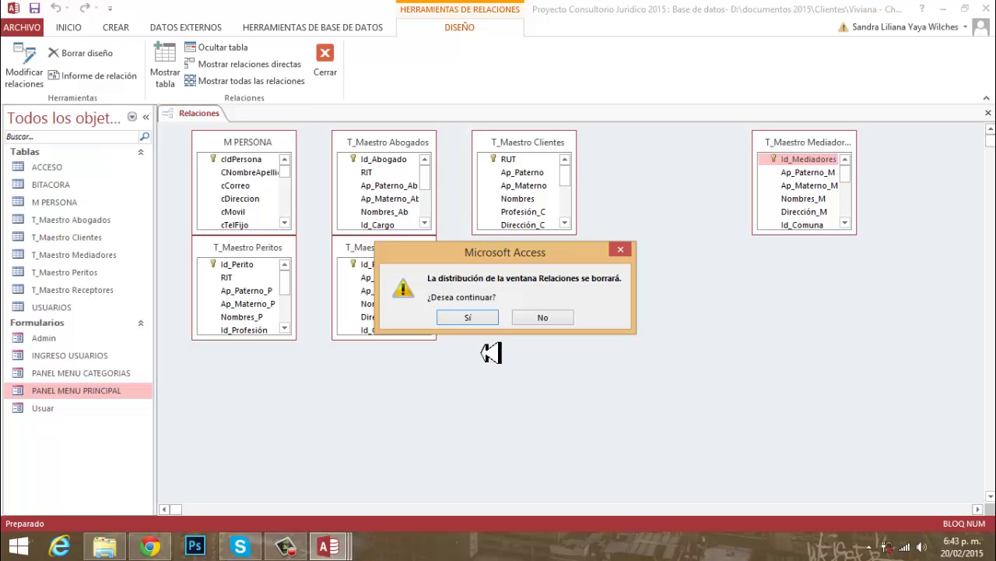
left_click(486, 319)
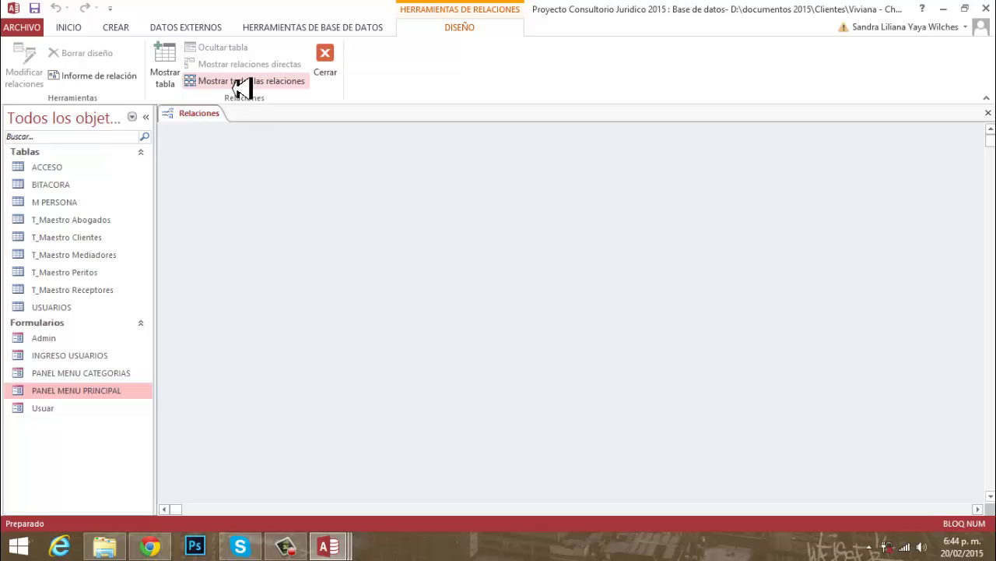
Add the ACCESO, BITACORA and USUARIOS tables to the emptied relationships diagram.
left_click(173, 73)
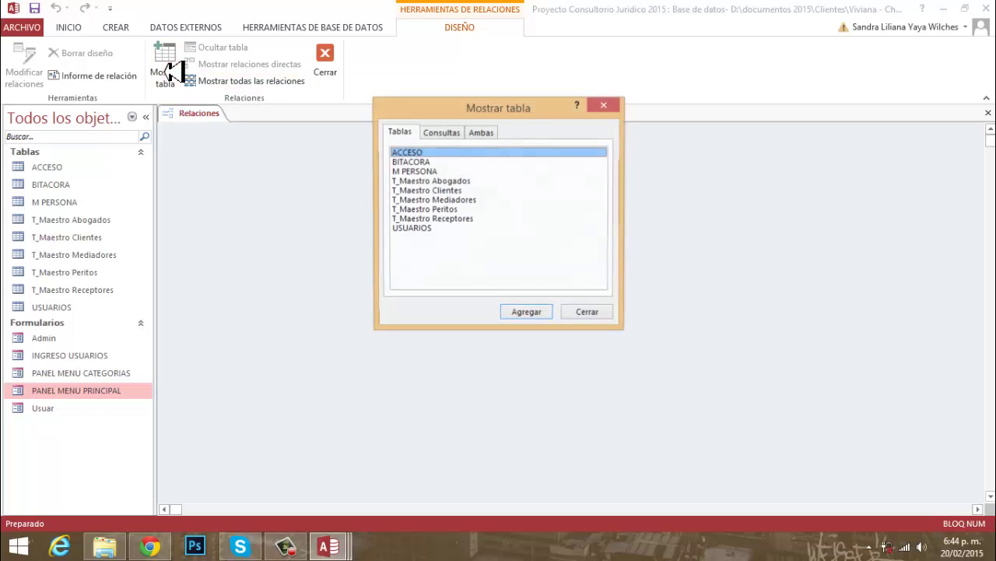
double_click(426, 155)
double_click(421, 162)
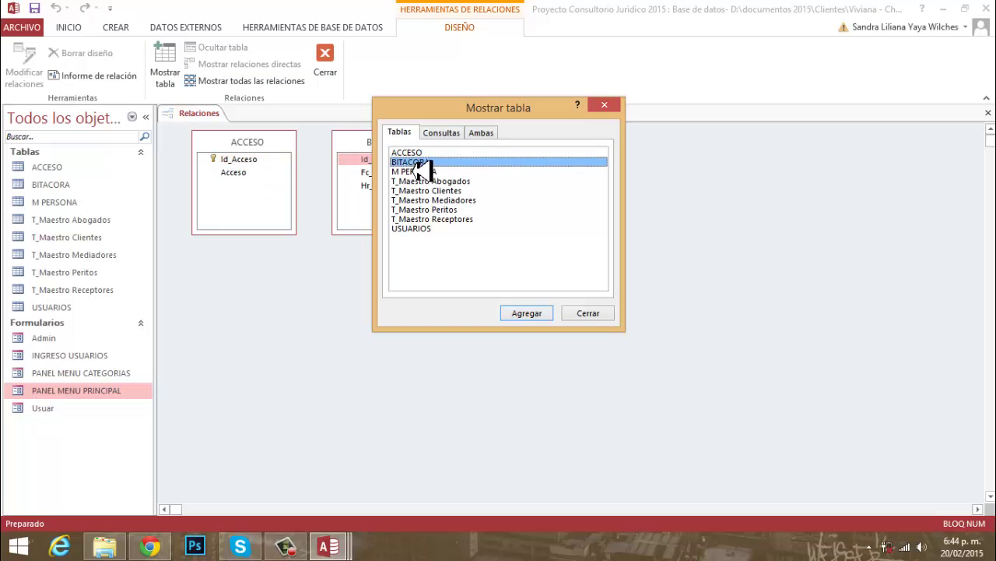
left_click(421, 229)
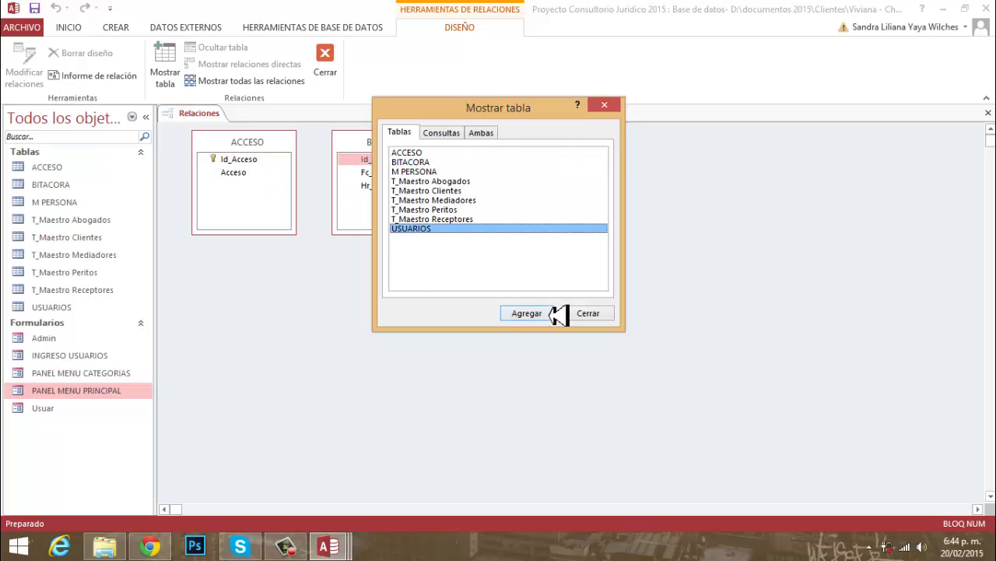
left_click(606, 316)
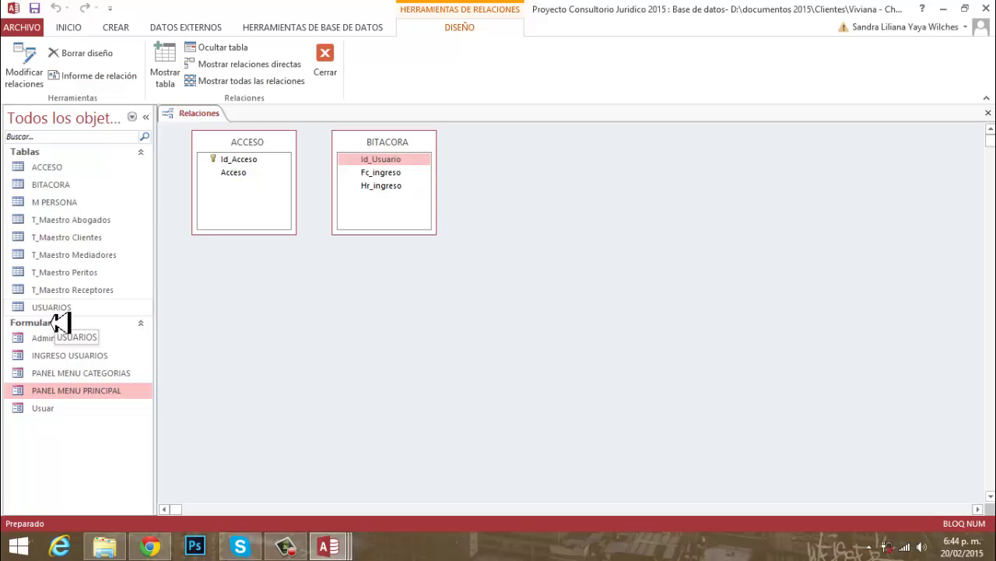
left_click(166, 60)
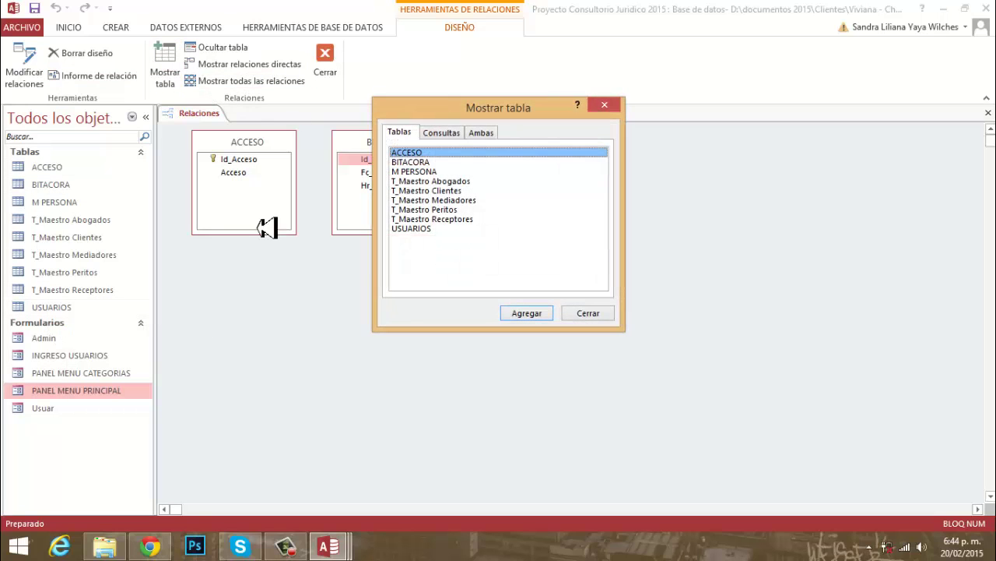
left_click(408, 230)
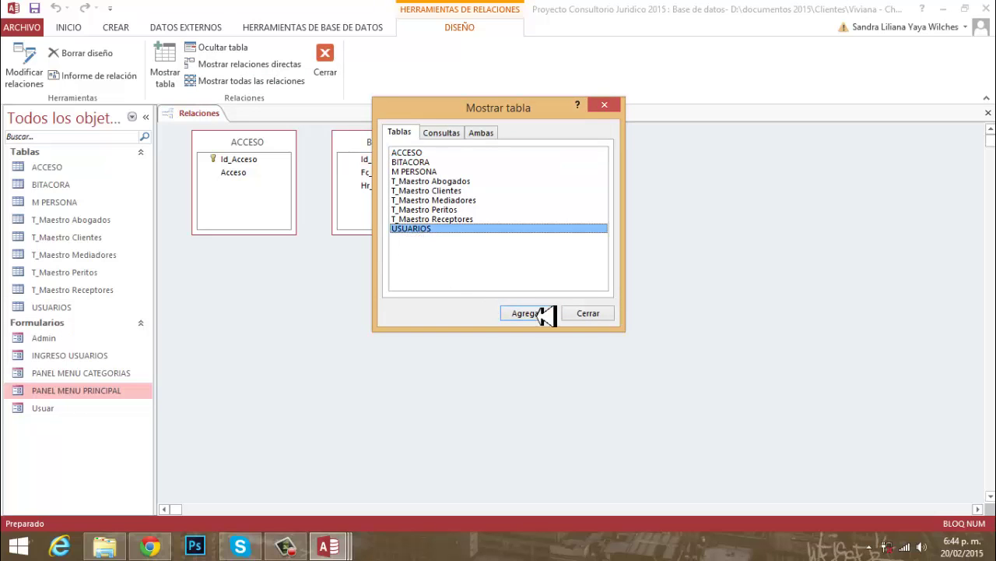
left_click(598, 317)
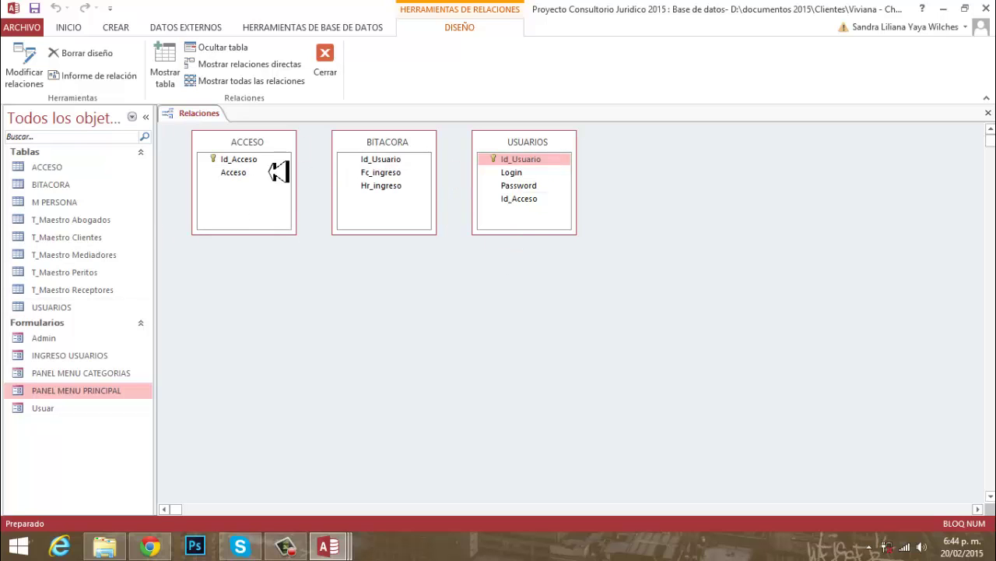
Close the relationships diagram without saving its layout changes.
right_click(188, 122)
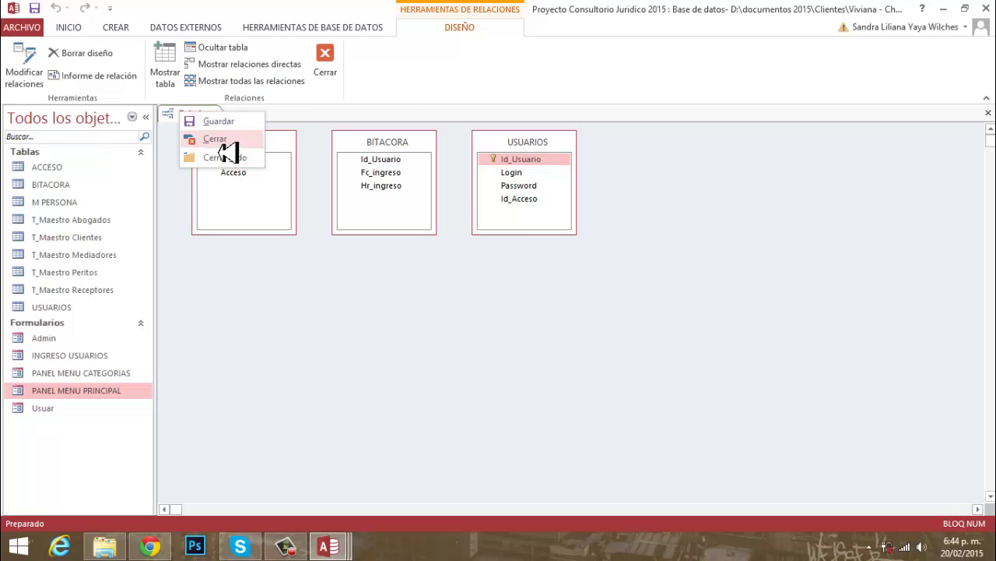
left_click(215, 140)
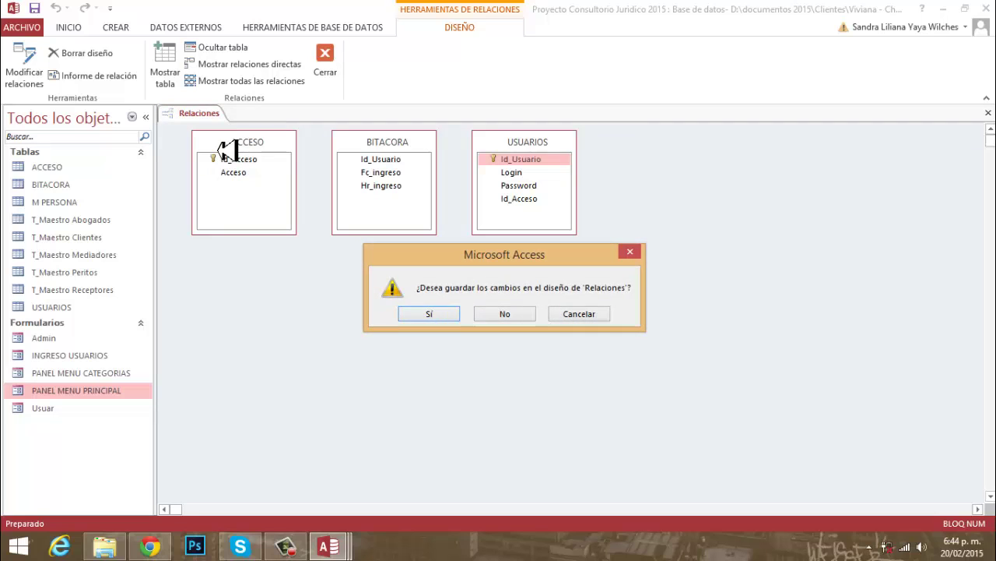
left_click(522, 320)
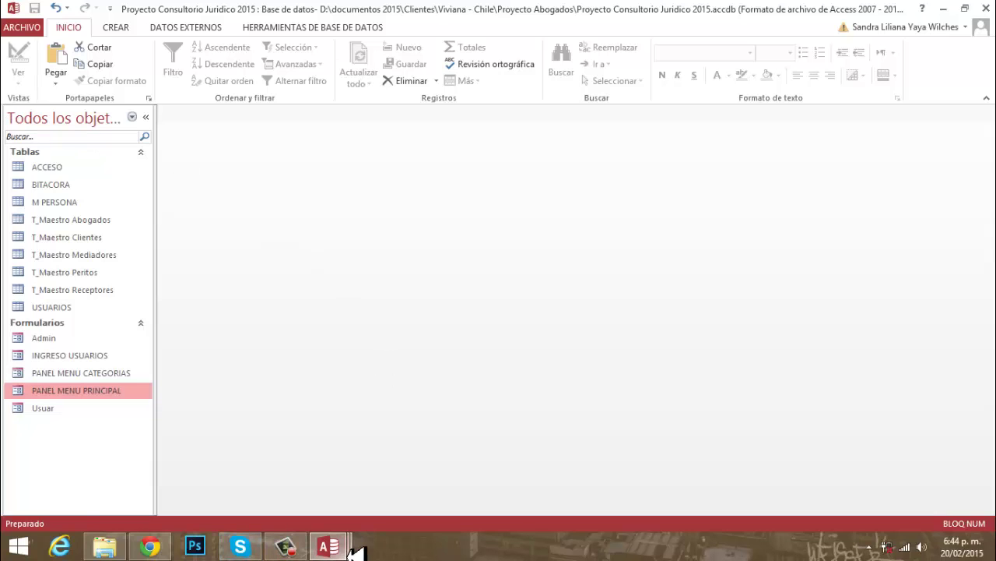
Switch to the Proyecto Contable 2014 database and open its Relationships window.
mouse_move(350, 554)
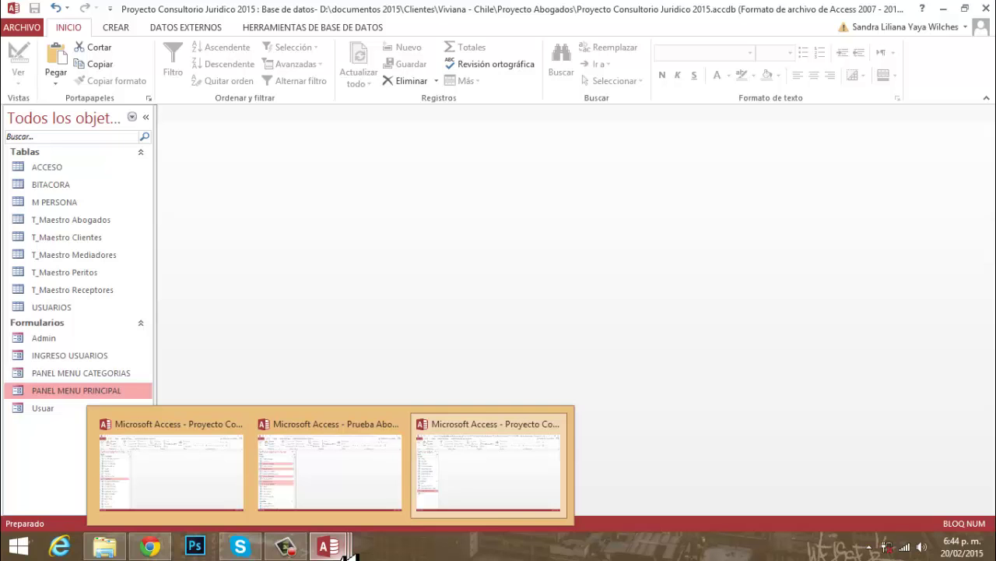
mouse_move(319, 502)
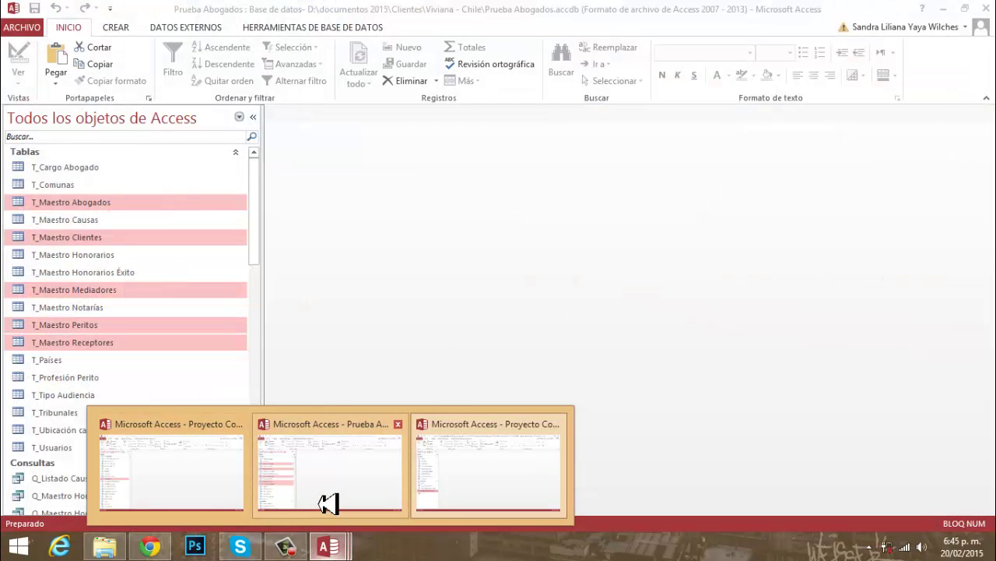
mouse_move(213, 496)
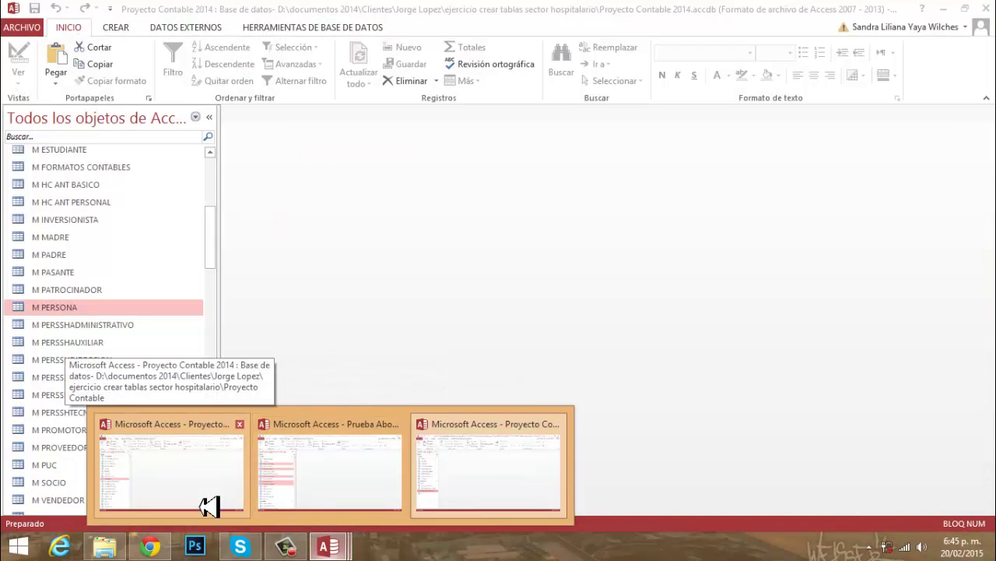
left_click(208, 506)
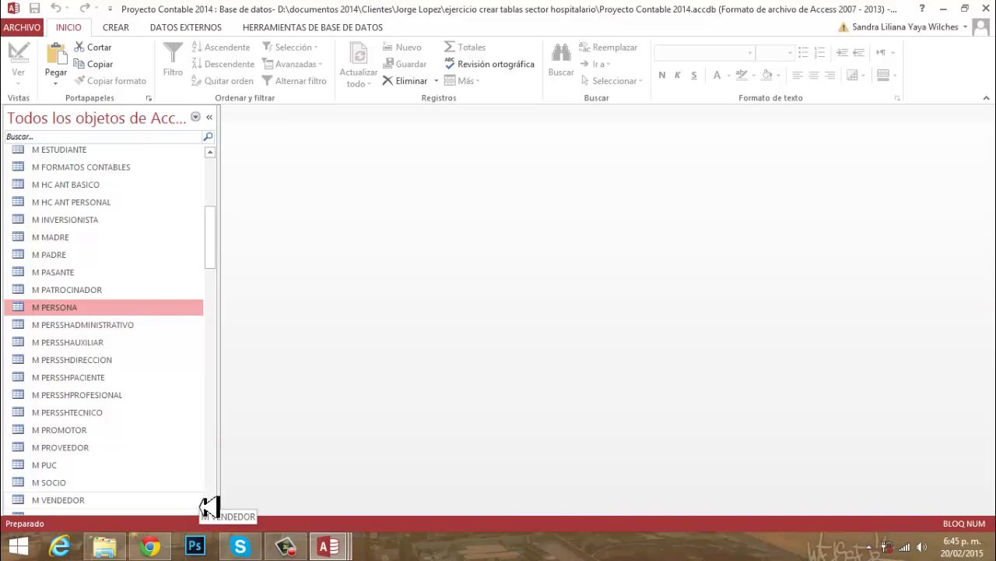
scroll(117, 269, "up", 5)
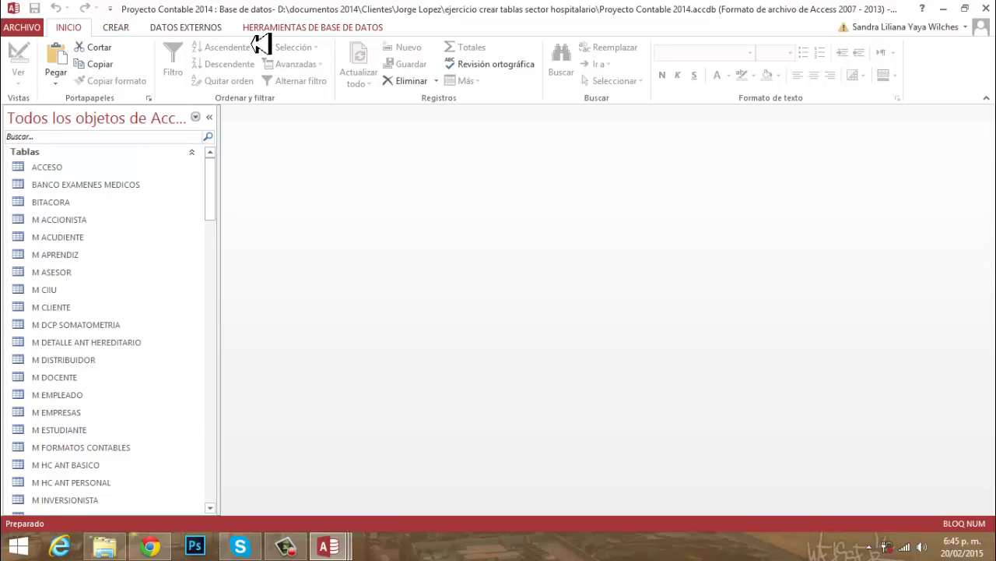
left_click(306, 31)
left_click(187, 84)
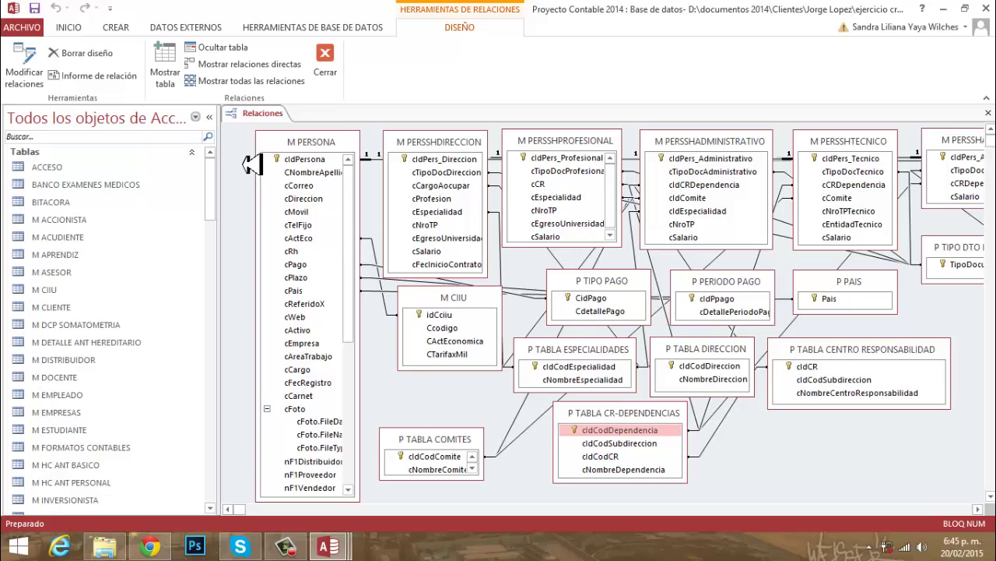
Clear the Proyecto Contable 2014 relationships layout and show only the ACCESO, BITACORA and USUARIOS tables in it.
left_click(84, 59)
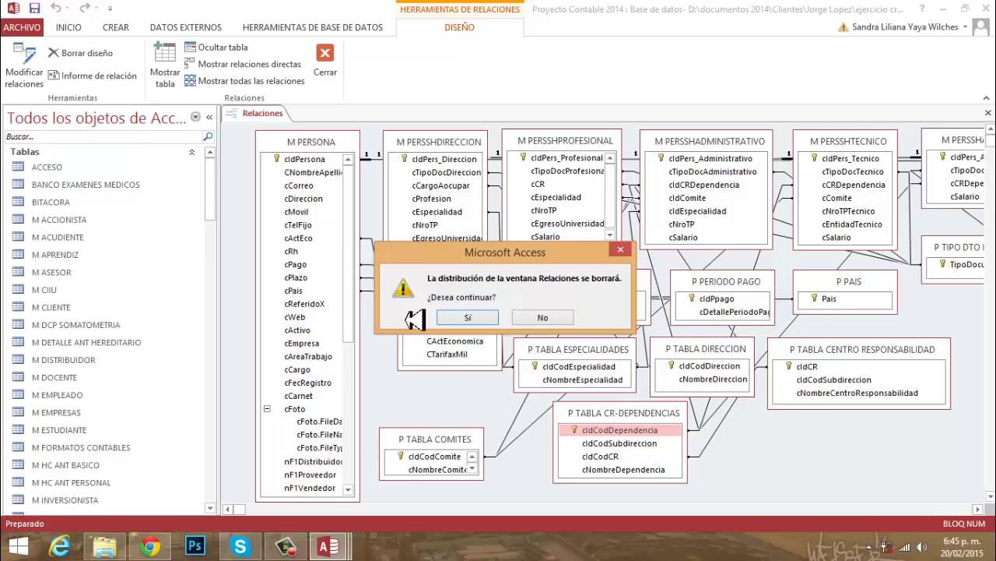
left_click(454, 322)
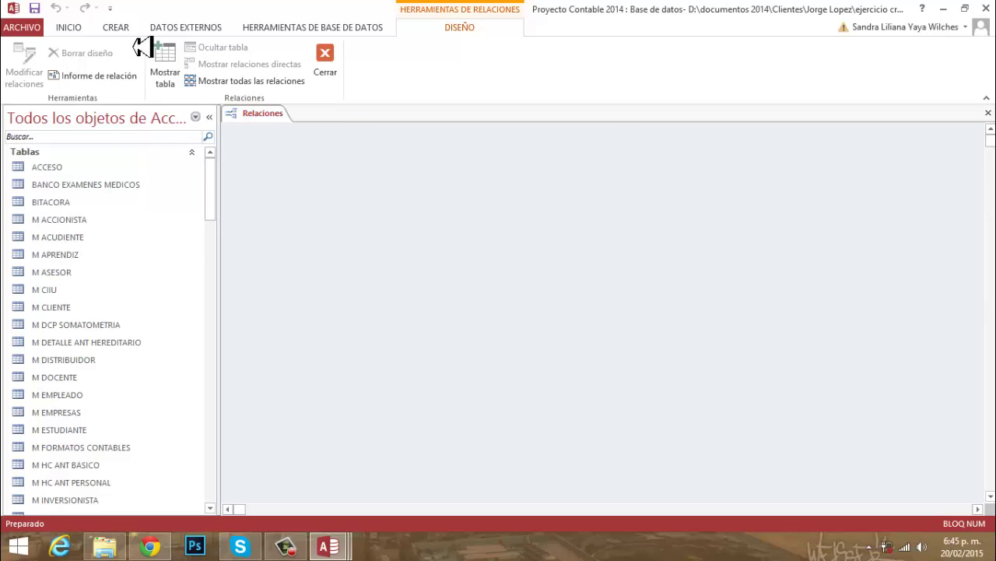
left_click(163, 74)
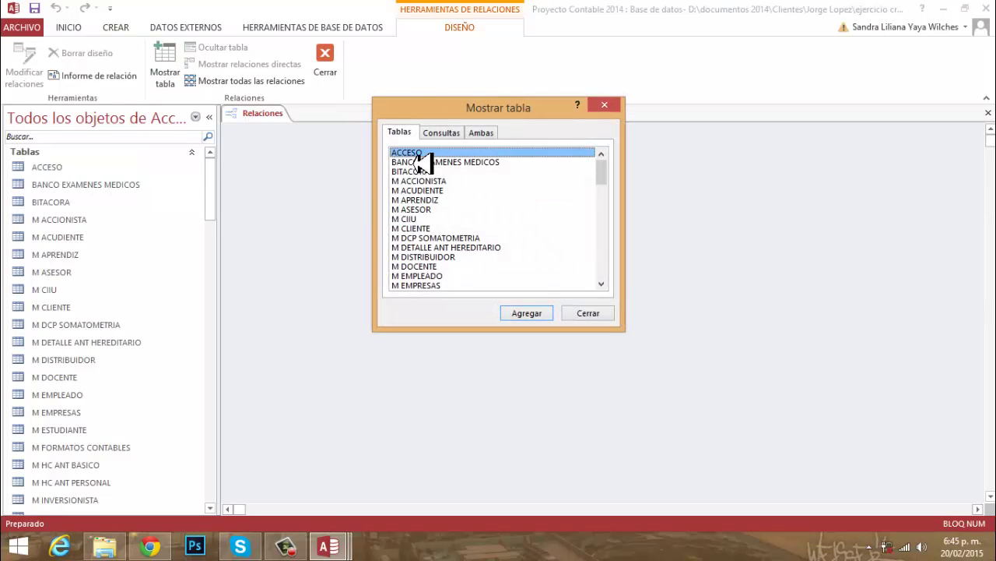
left_click(539, 320)
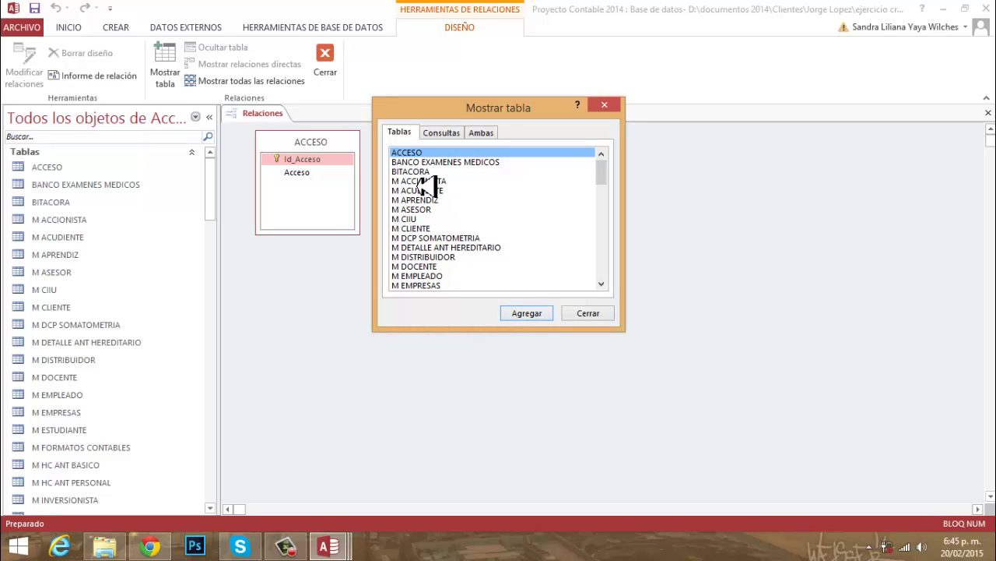
left_click(424, 173)
left_click(530, 316)
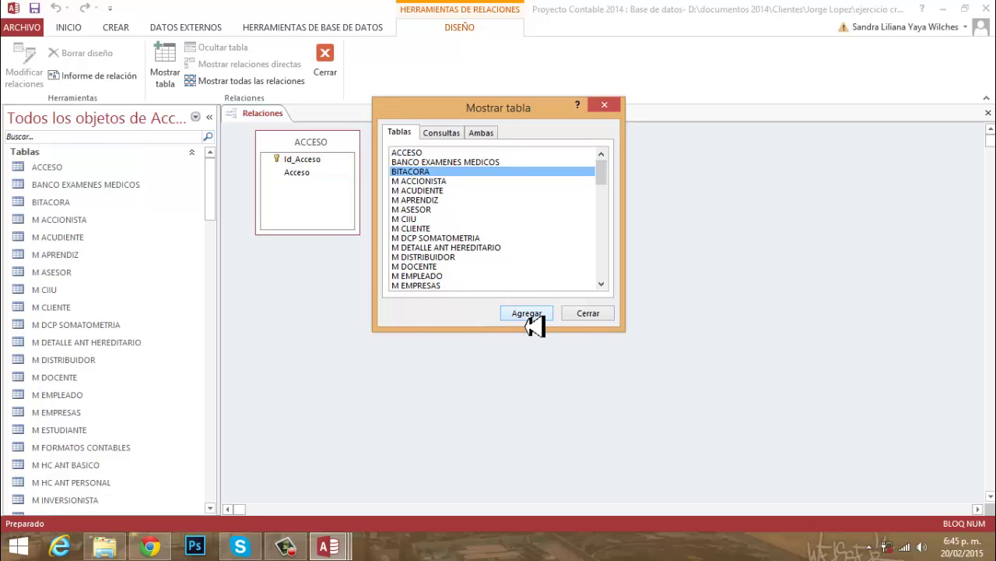
left_click(601, 283)
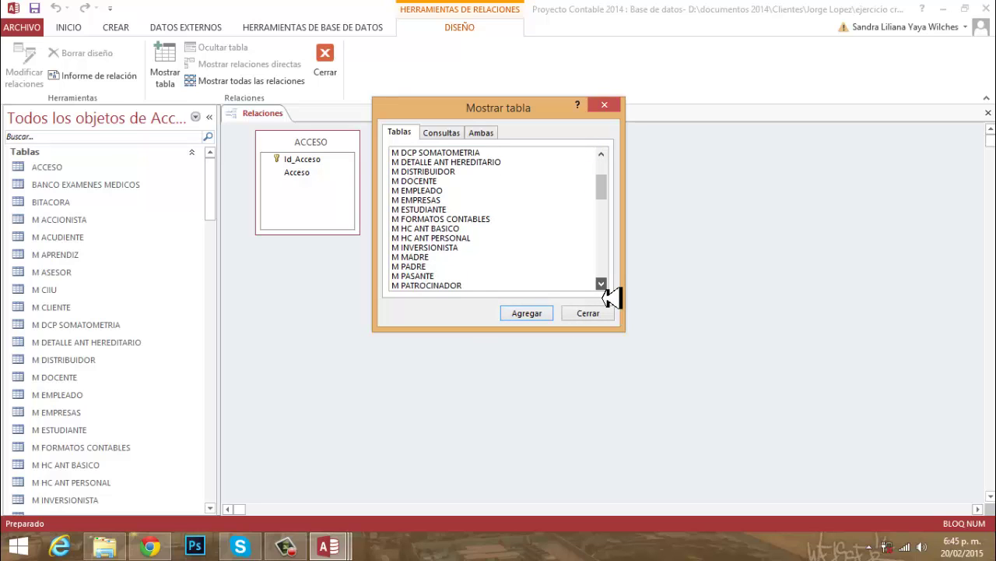
left_click_drag(601, 283, 601, 283)
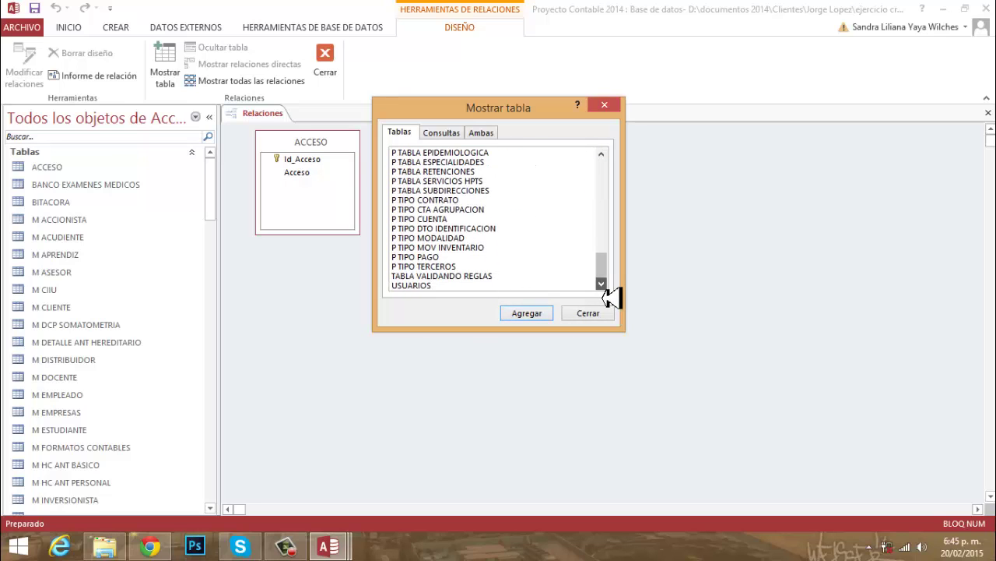
left_click(433, 286)
left_click(528, 313)
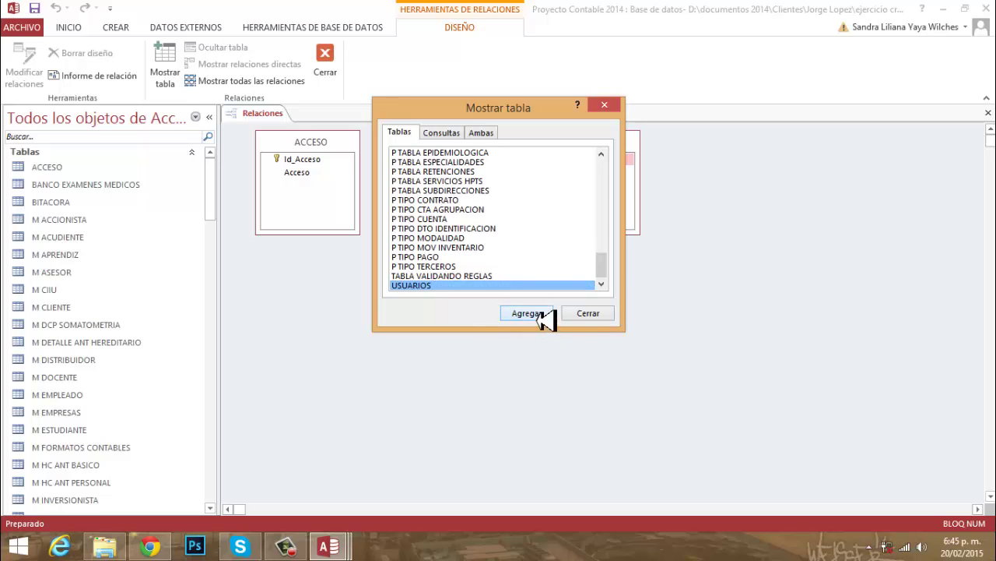
left_click(588, 314)
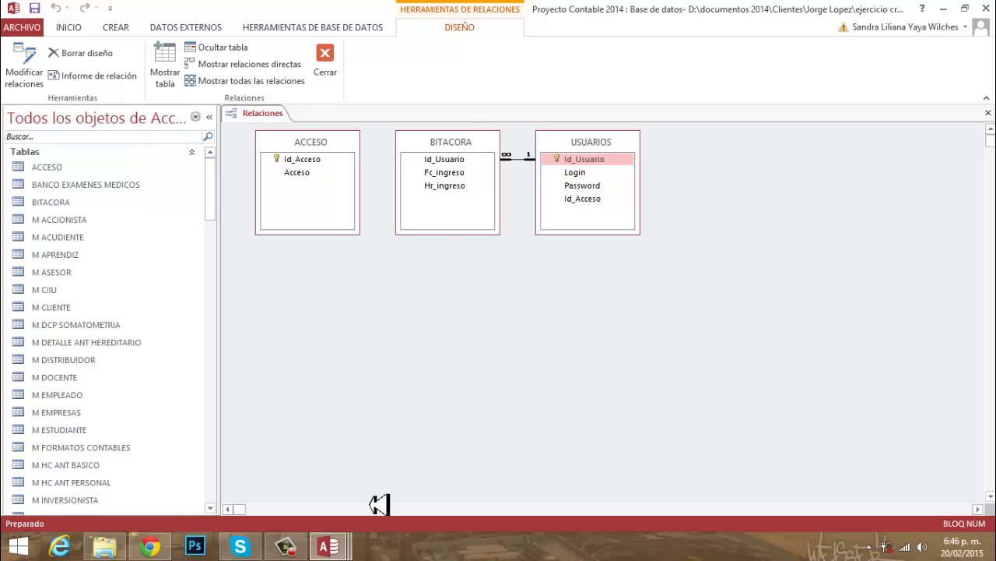
Return to the Proyecto Consultorio Juridico 2015 database and reopen its Relationships window.
mouse_move(348, 551)
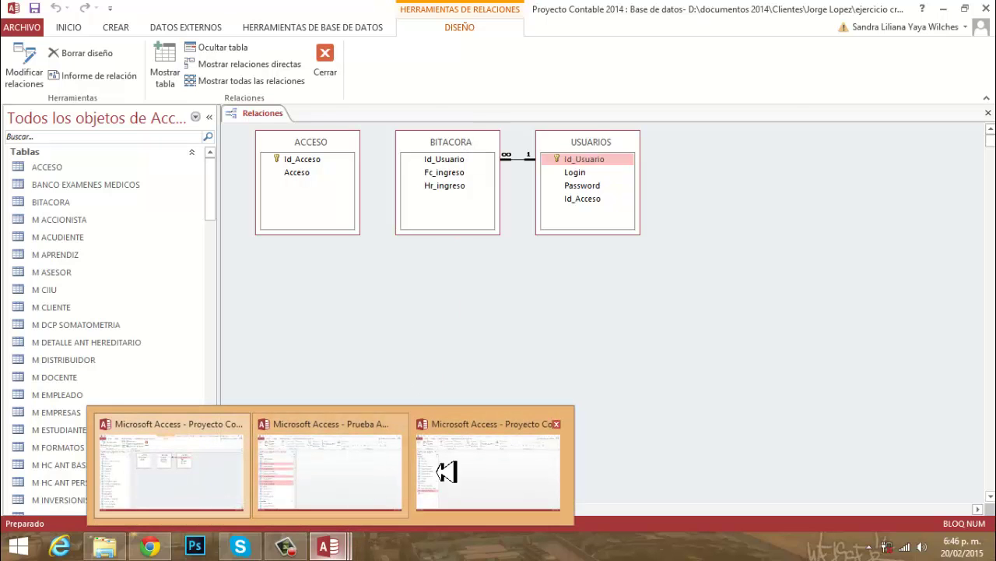
mouse_move(512, 478)
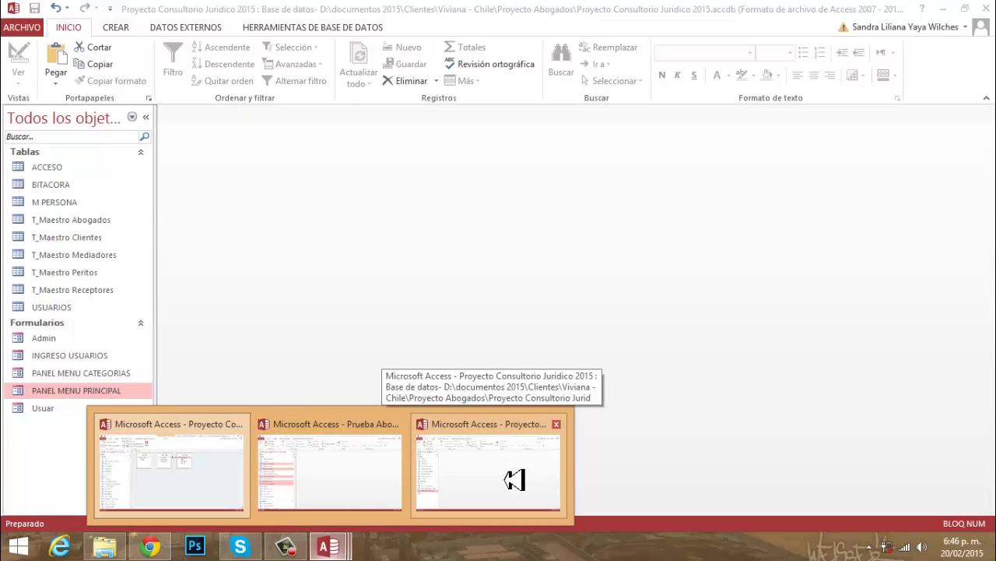
left_click(514, 480)
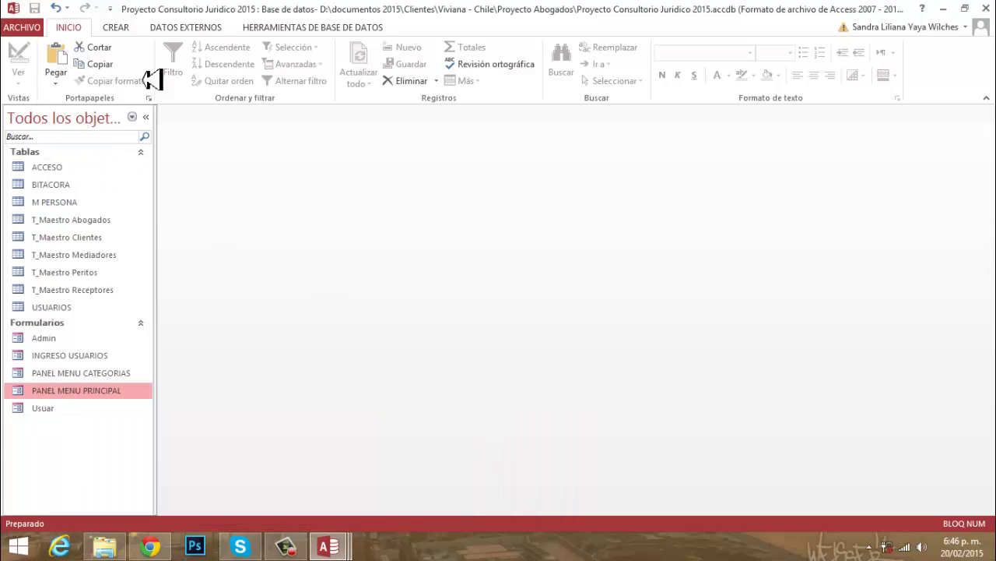
left_click(294, 33)
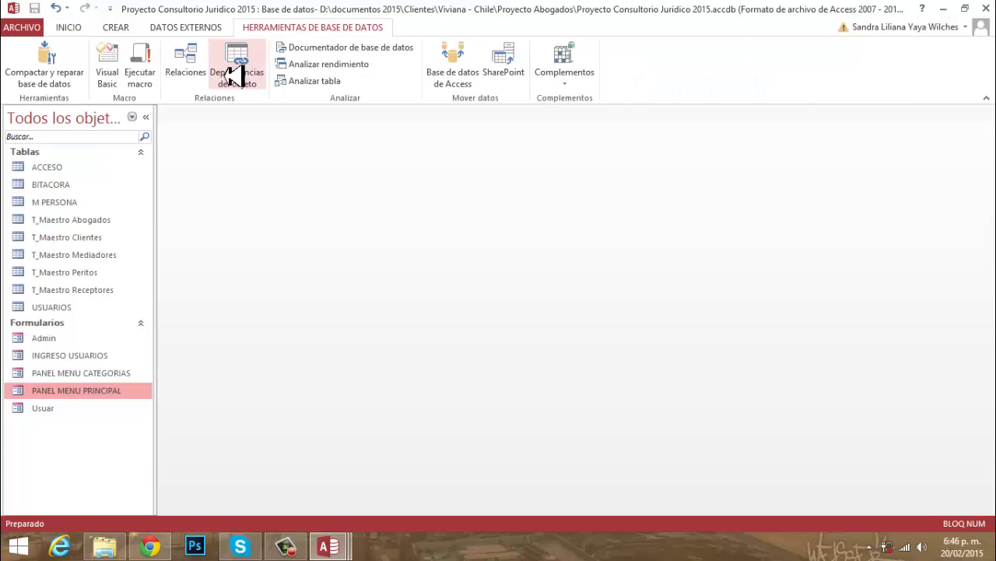
left_click(187, 87)
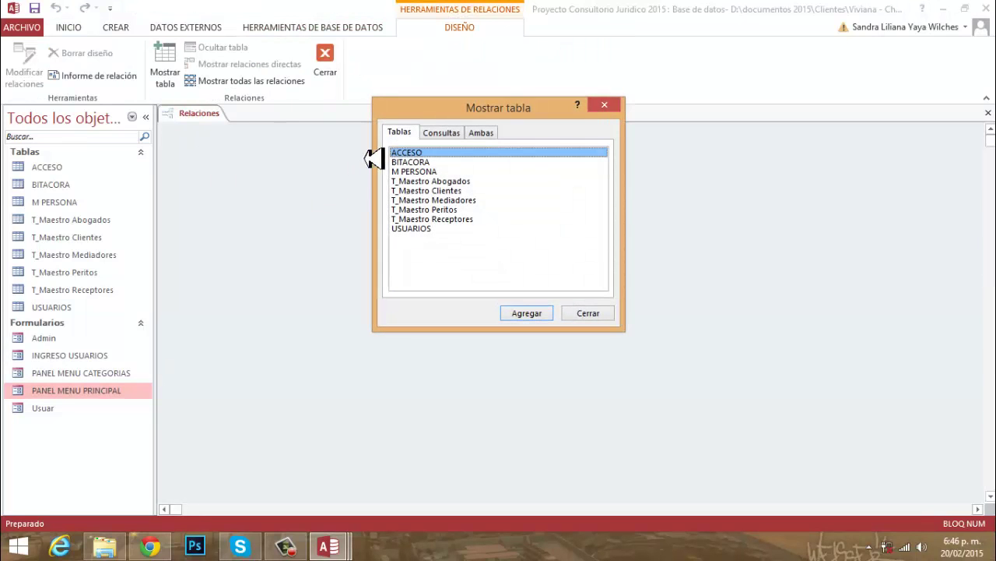
Add ACCESO, BITACORA and USUARIOS to the Proyecto Consultorio Juridico 2015 relationships diagram and finish adding tables.
left_click(537, 320)
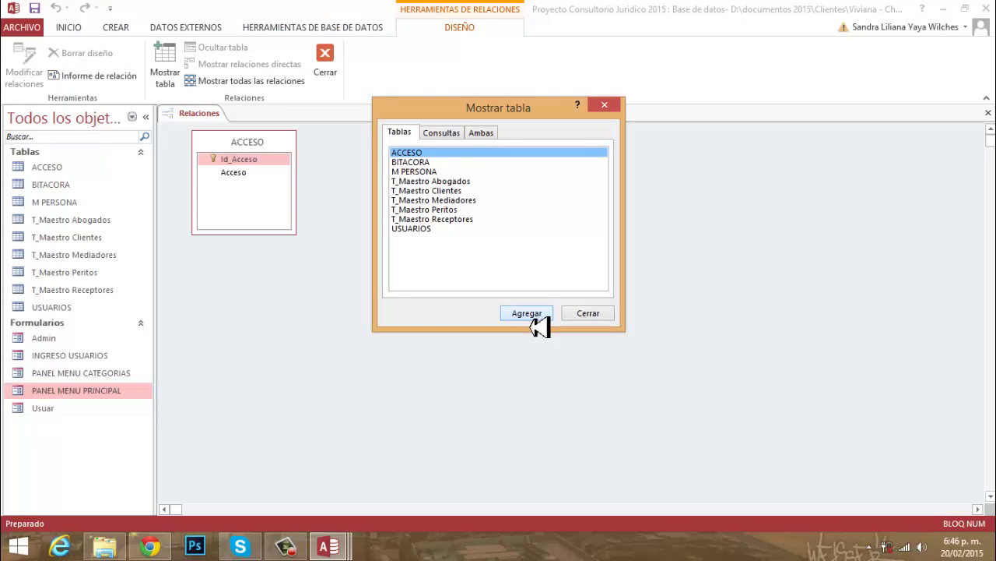
left_click(418, 163)
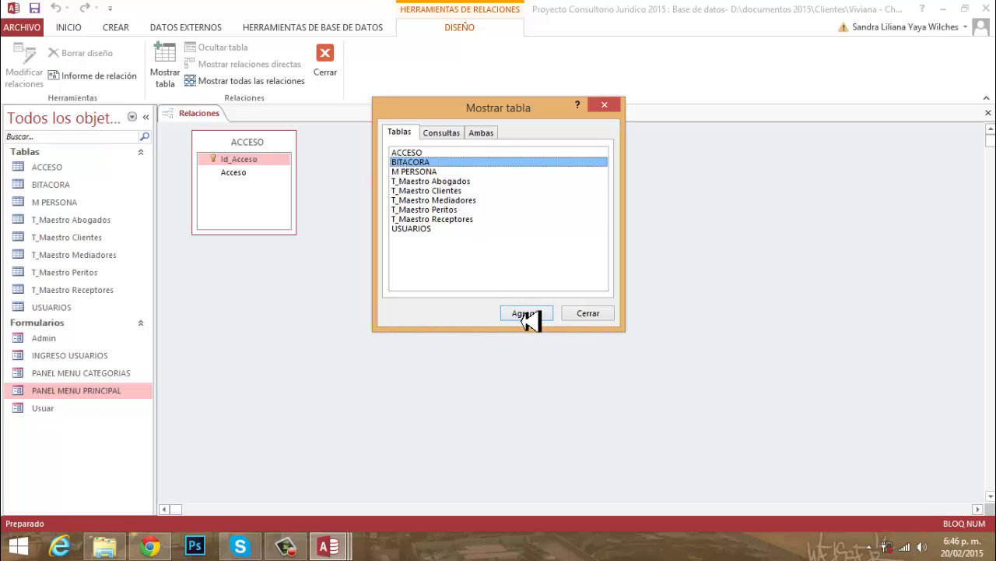
left_click(530, 315)
left_click(412, 229)
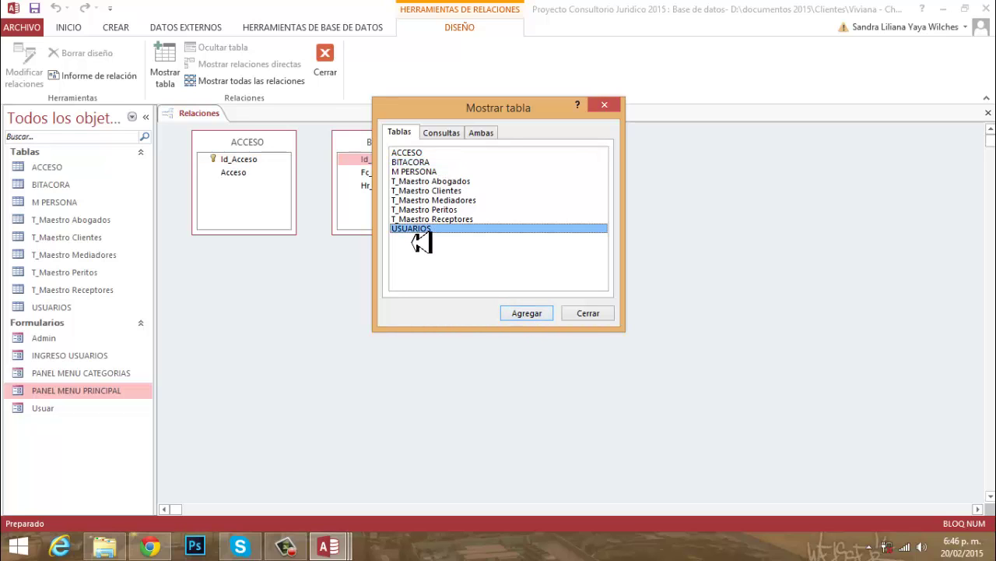
left_click(526, 315)
left_click(592, 315)
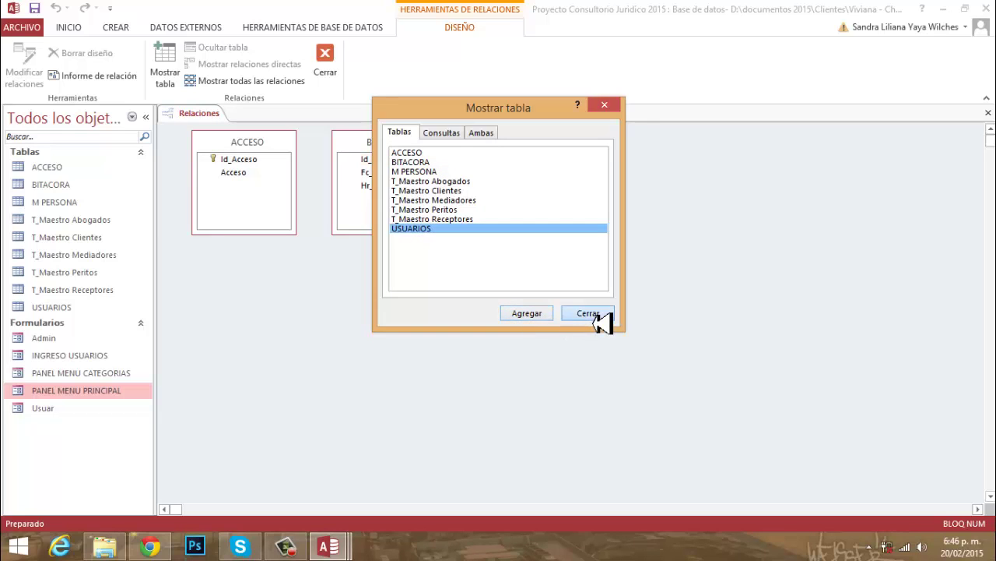
Relate USUARIOS to BITACORA on Id_Usuario with referential integrity enforced, and save the relationships layout.
left_click(515, 161)
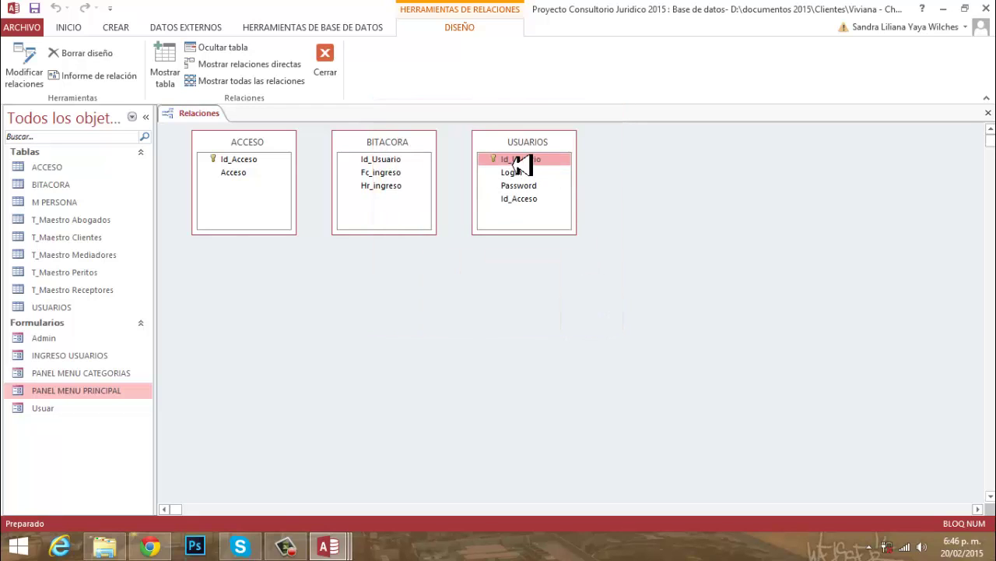
left_click_drag(517, 172, 402, 169)
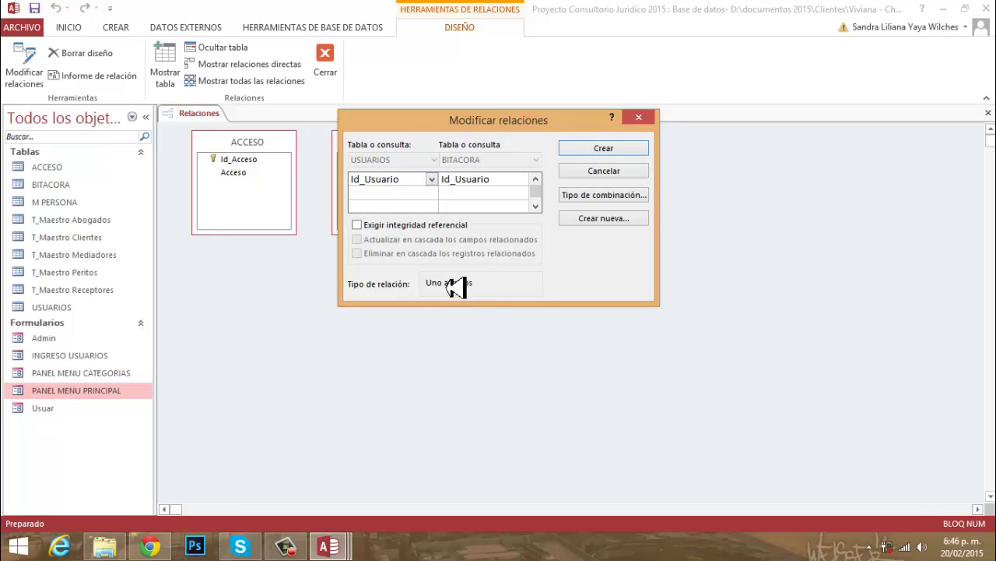
left_click(357, 225)
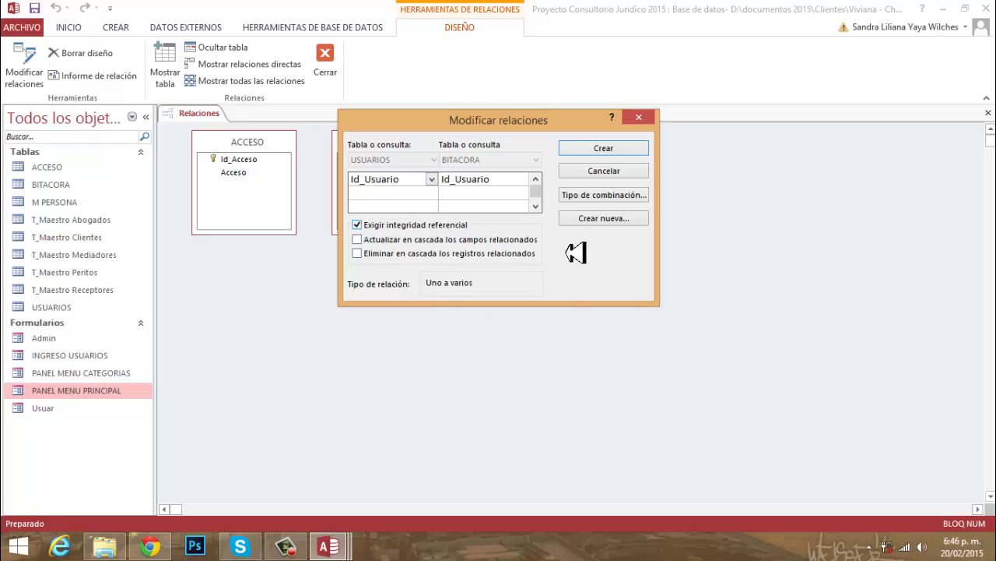
left_click(630, 153)
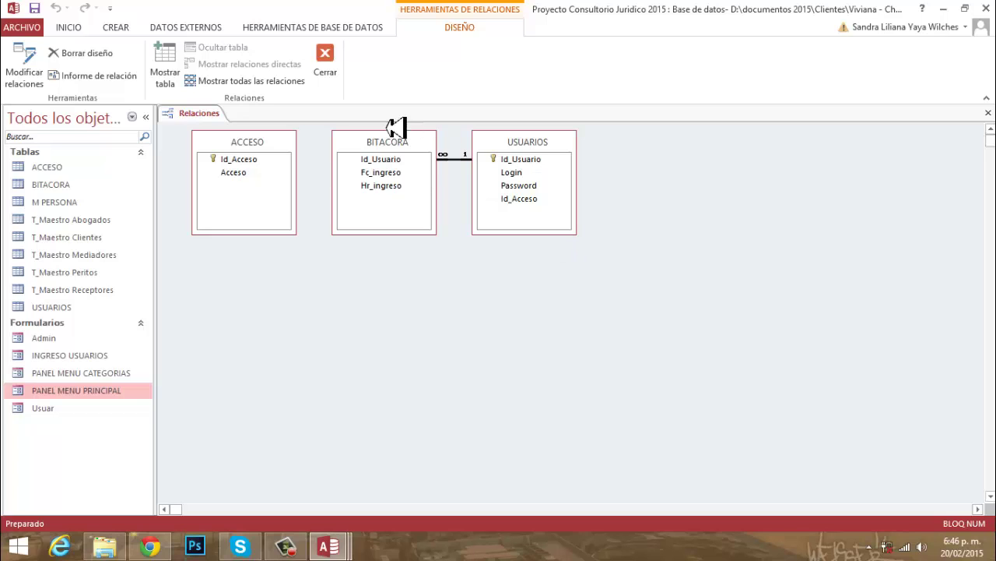
right_click(201, 125)
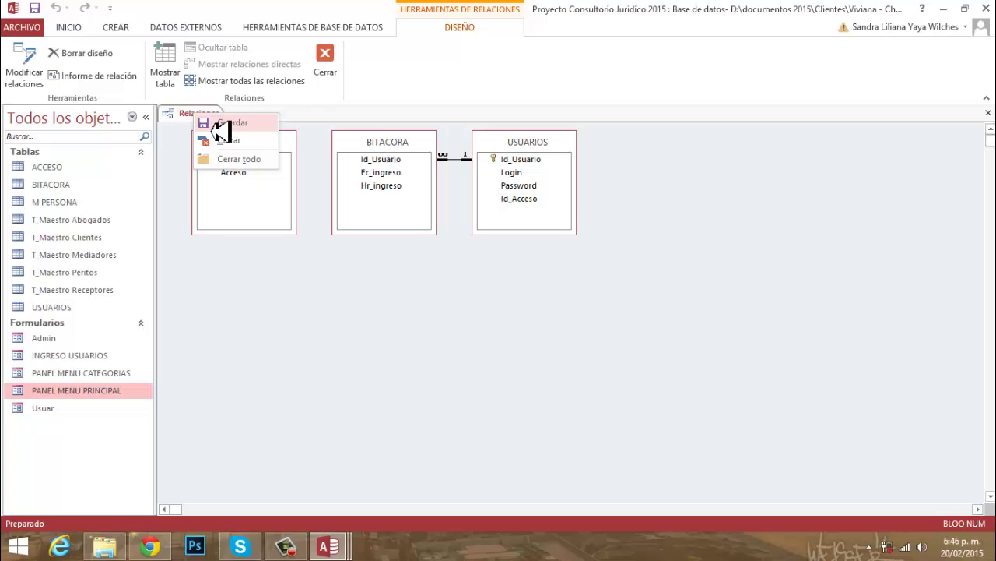
left_click(221, 125)
Switch to the Proyecto Contable 2014 database and close its Relationships window without saving the layout changes.
mouse_move(342, 549)
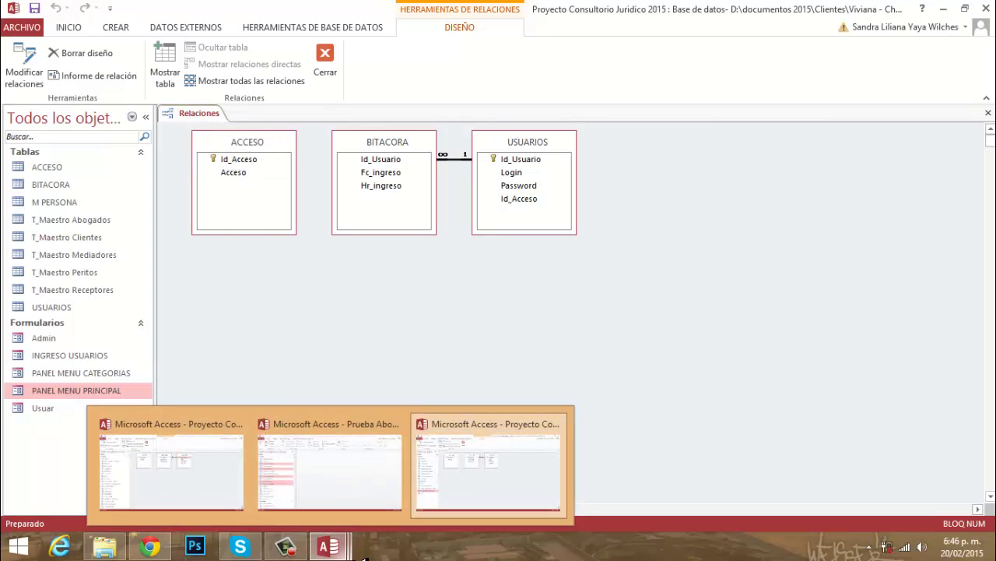
left_click(173, 498)
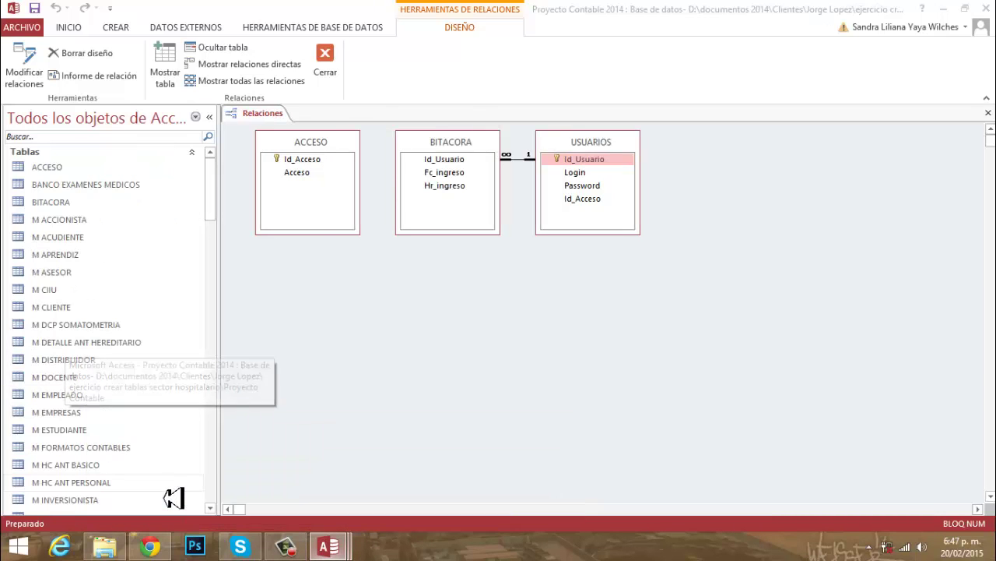
right_click(264, 121)
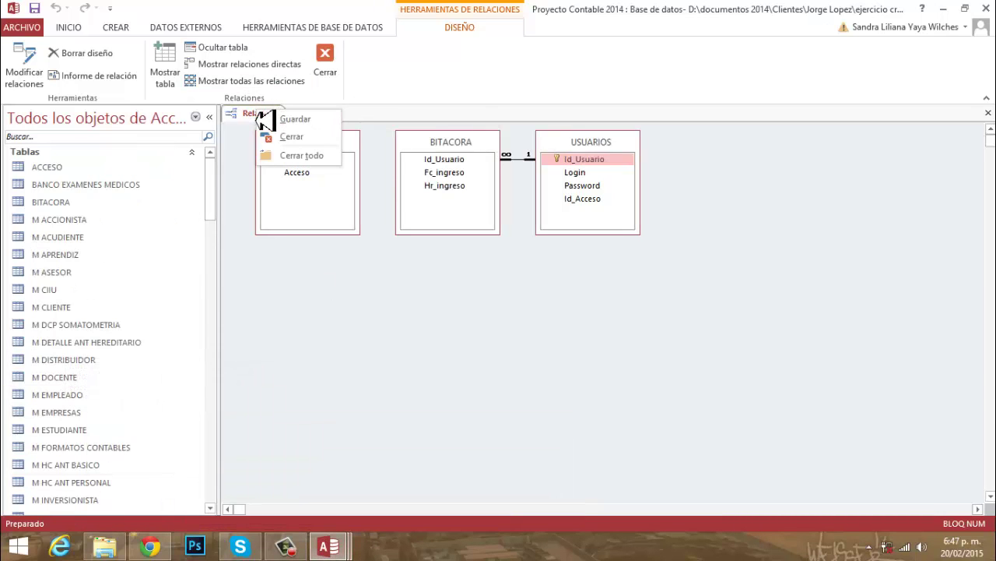
left_click(292, 138)
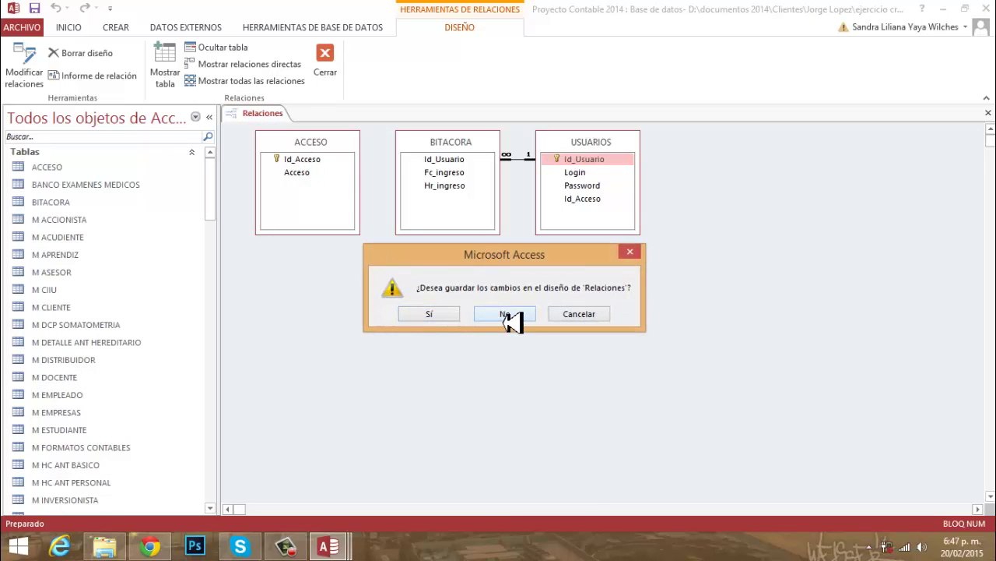
left_click(506, 316)
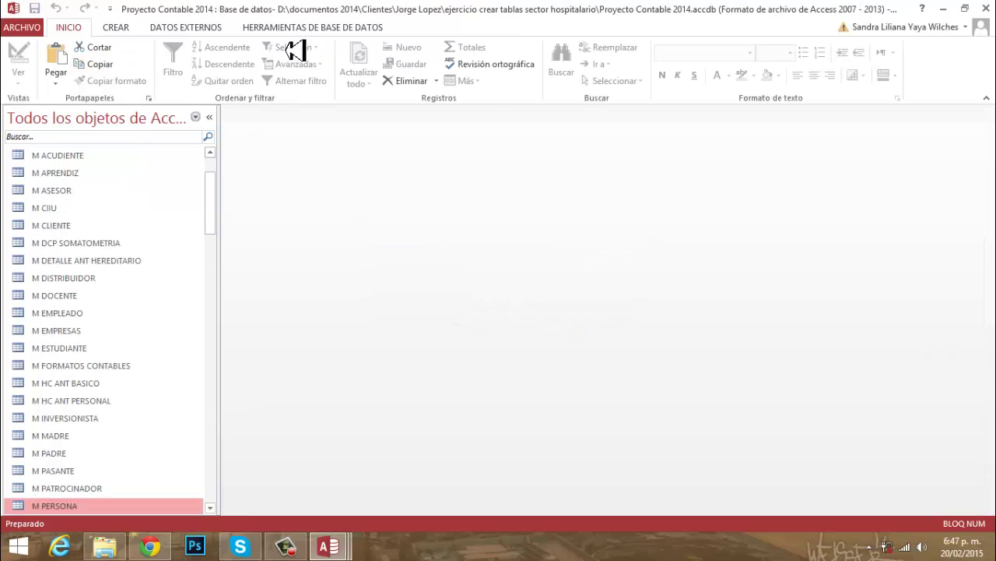
Reopen the Proyecto Contable 2014 Relationships window to view its full diagram, closing and opening it once more.
left_click(296, 28)
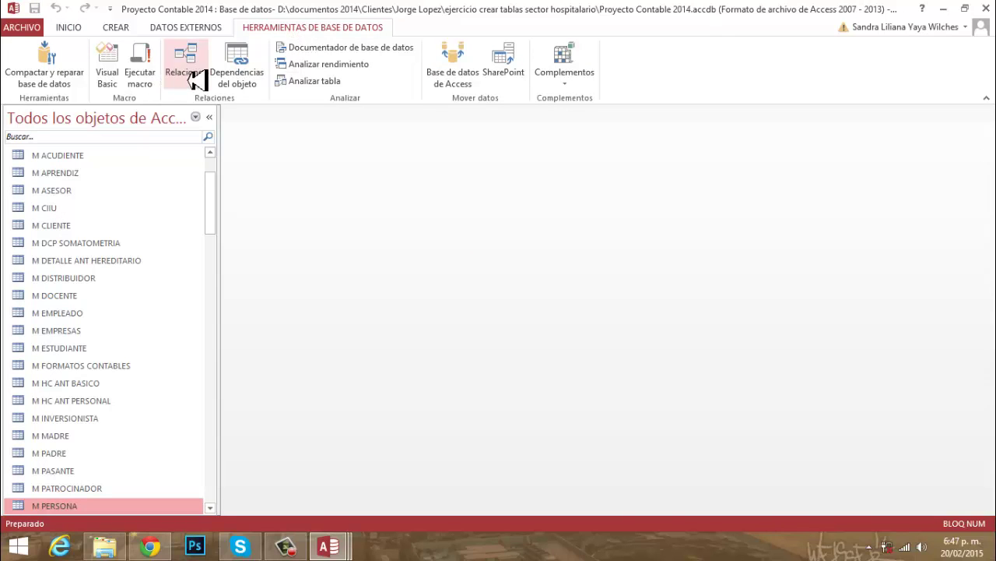
left_click(191, 71)
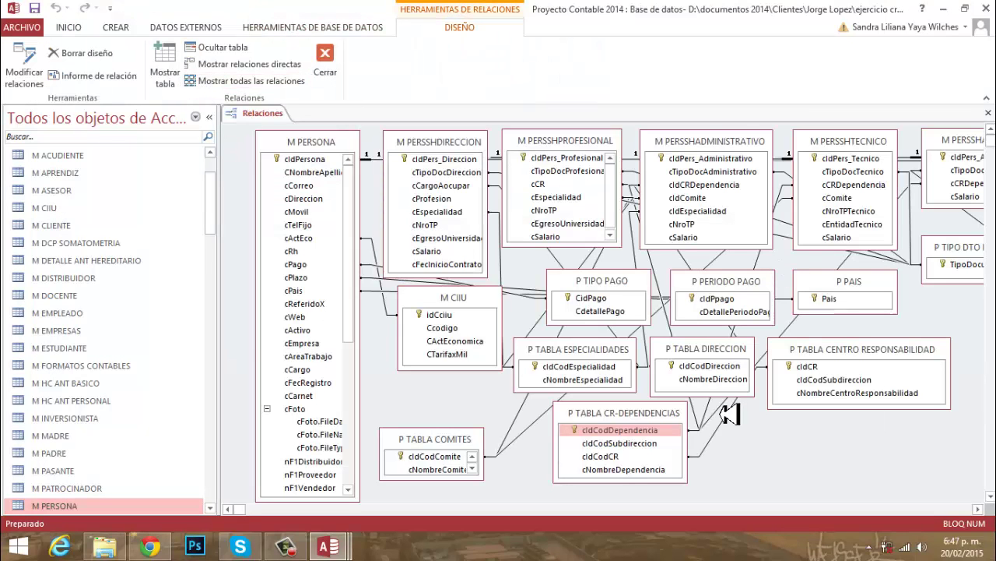
left_click(327, 75)
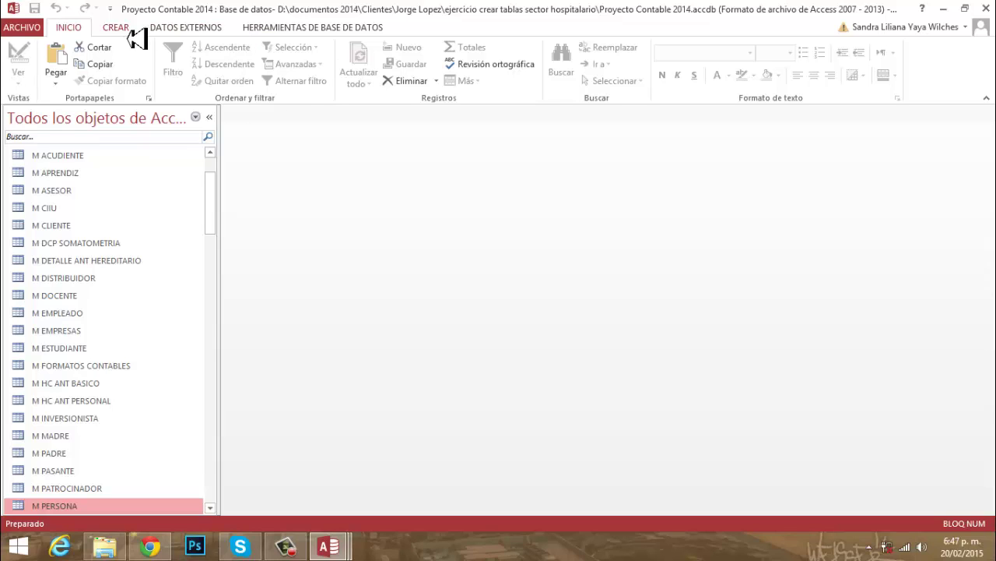
left_click(319, 30)
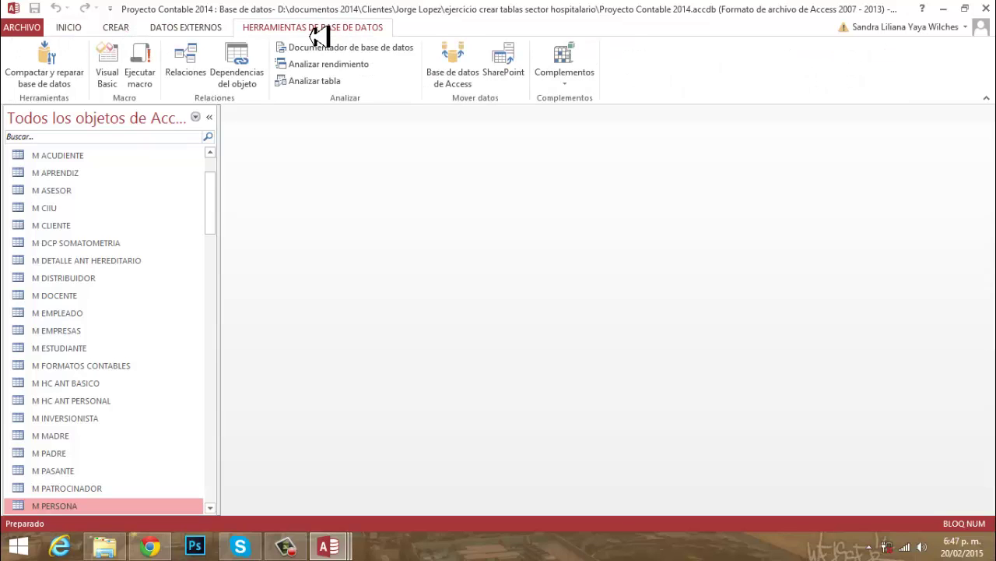
left_click(193, 86)
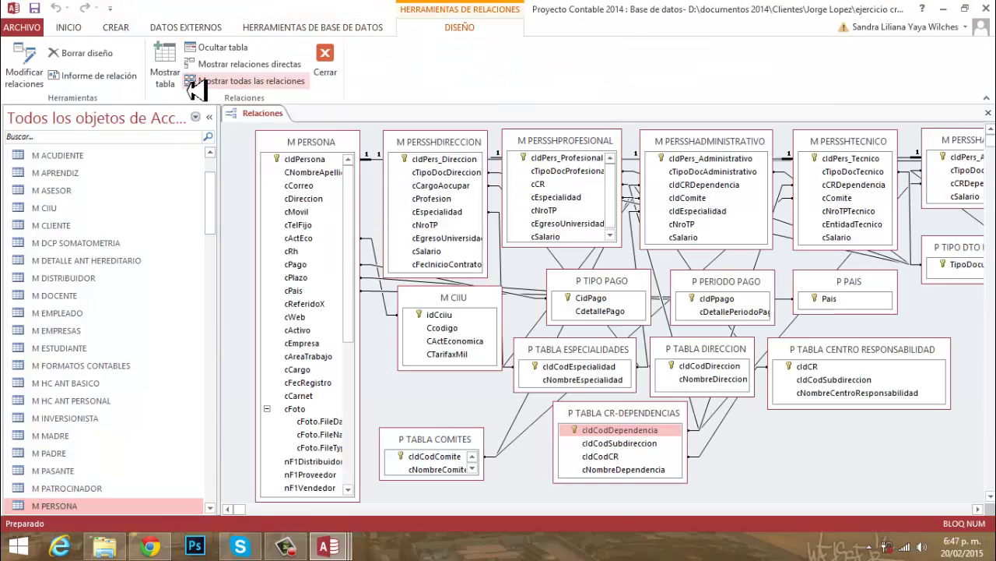